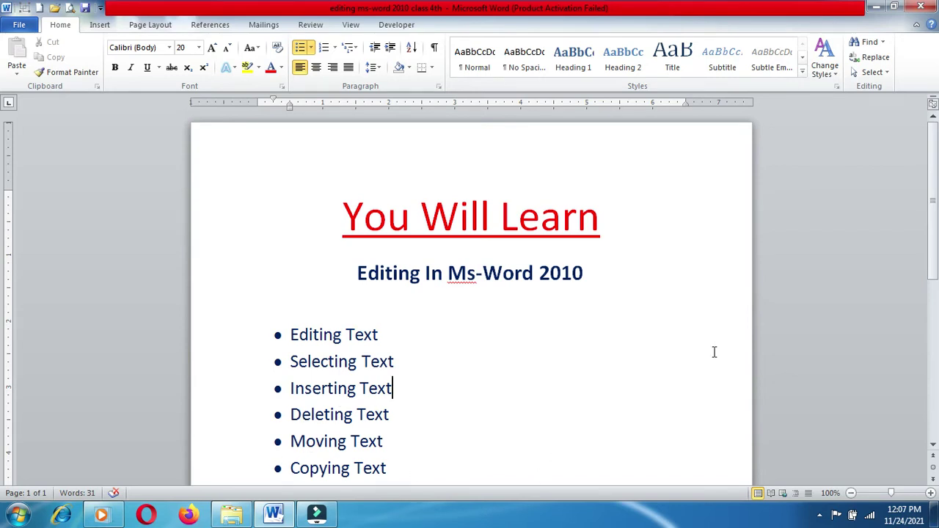
Step: Add an empty bullet after 'Spellings and Grammar check' and scroll further down the page
scroll(2, 179, down, 2)
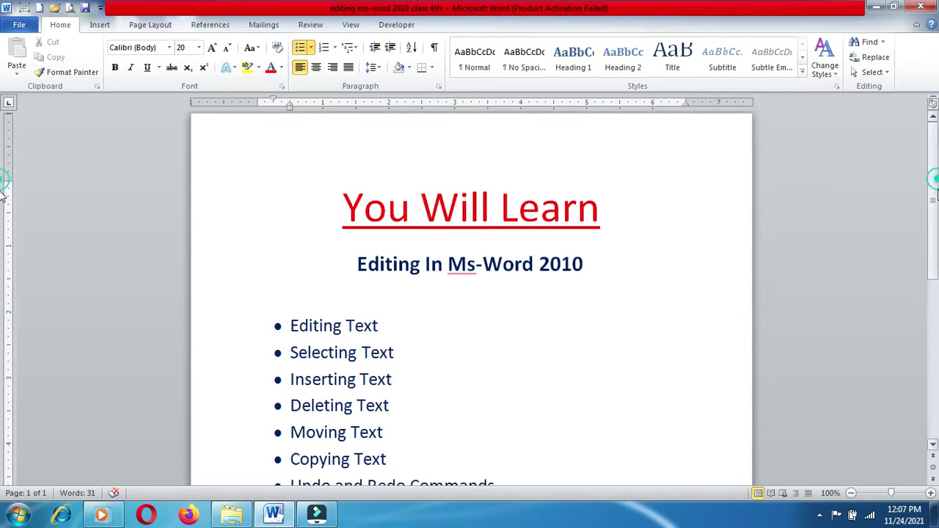
scroll(2, 212, down, 3)
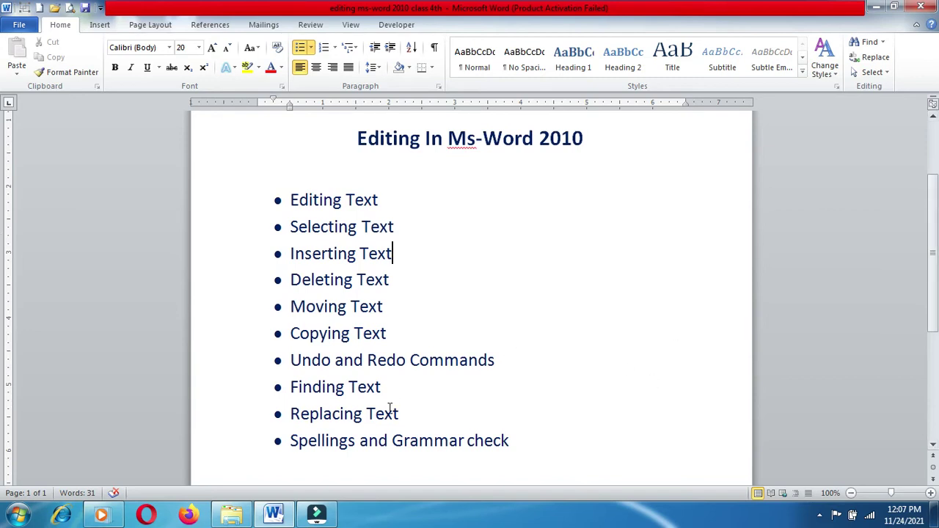
click(595, 444)
key(Return)
click(932, 447)
click(932, 446)
click(932, 447)
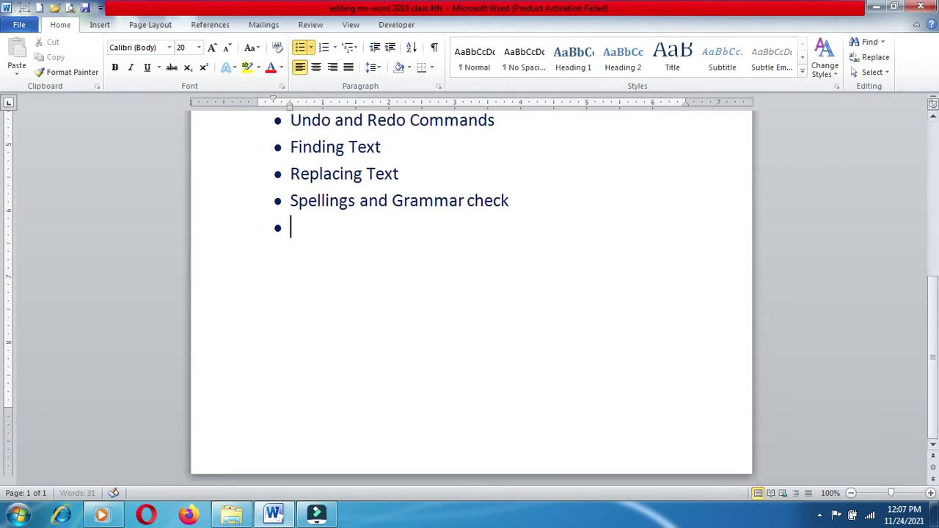
Step: End the list, insert a page break, and fill page 2 with =rand() sample paragraphs
key(Down)
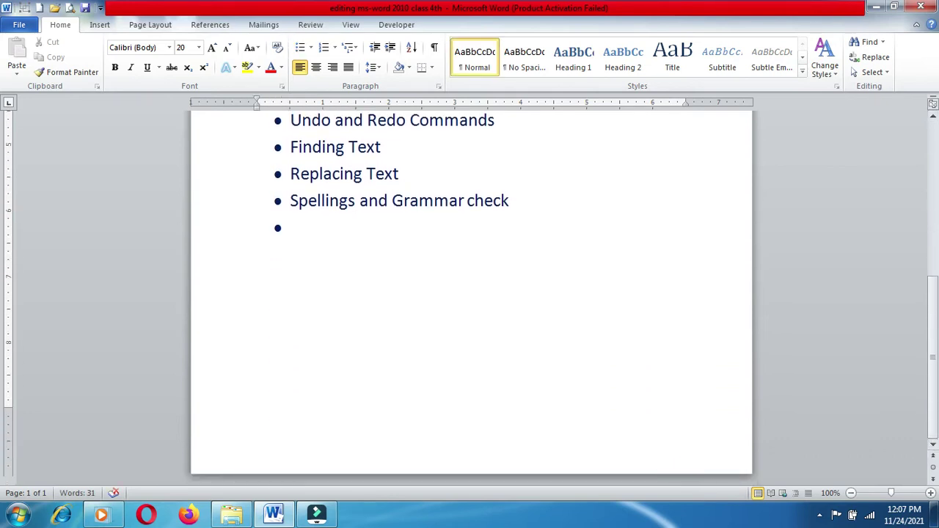
click(257, 387)
key(Return)
text(=rand())
key(Return)
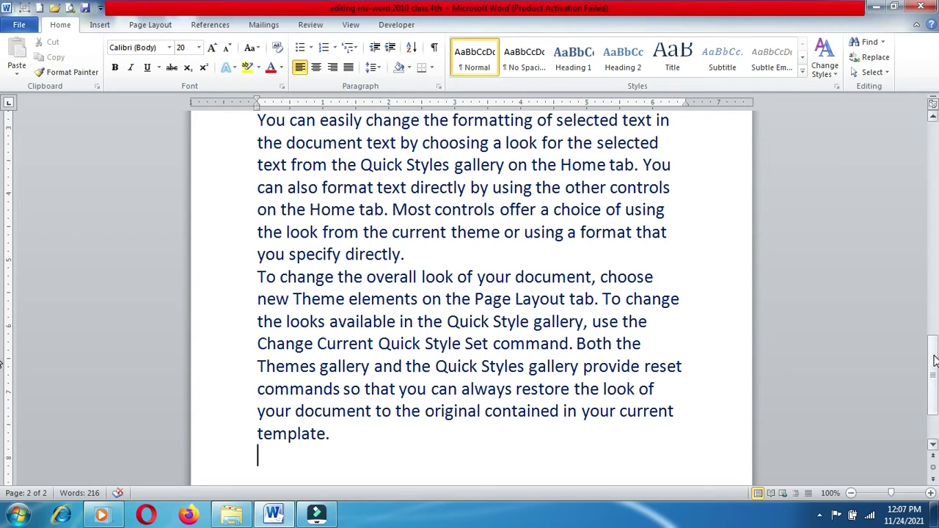
drag(933, 360, 930, 310)
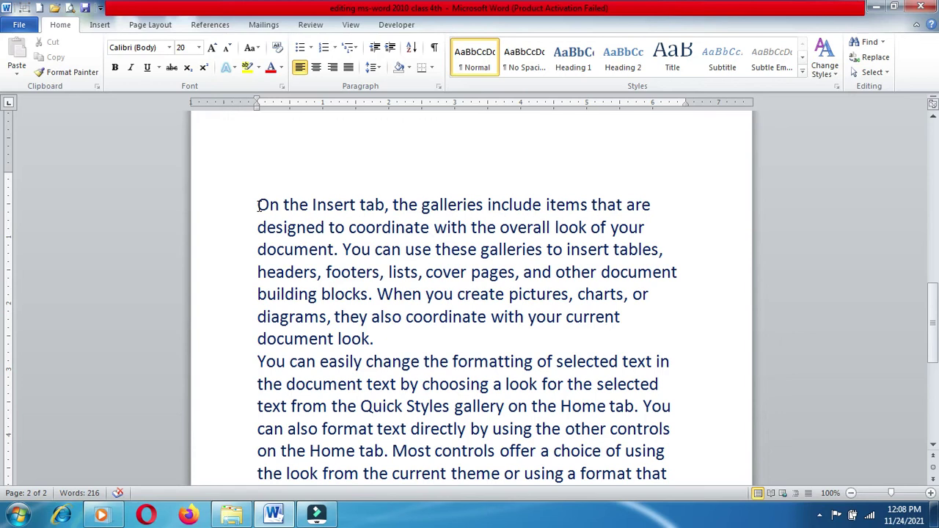
click(258, 205)
drag(257, 205, 278, 210)
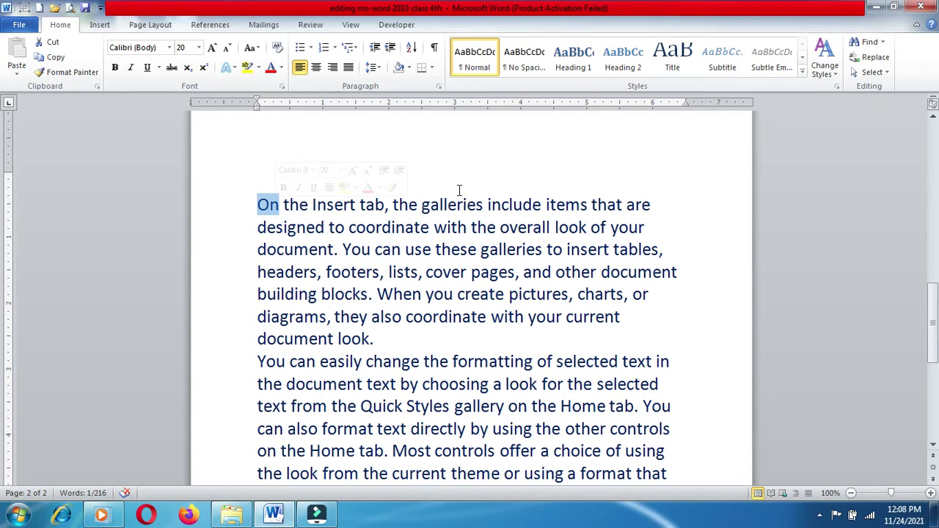
click(257, 229)
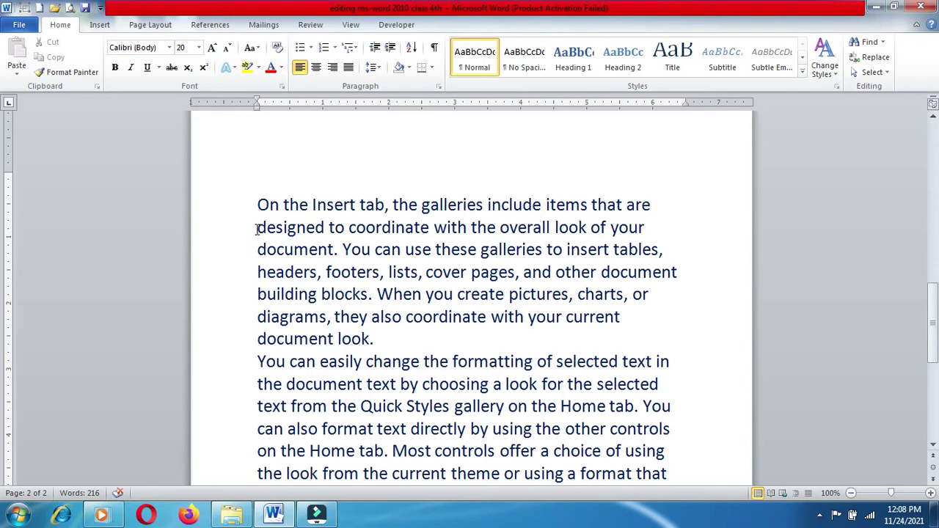
drag(257, 228, 644, 231)
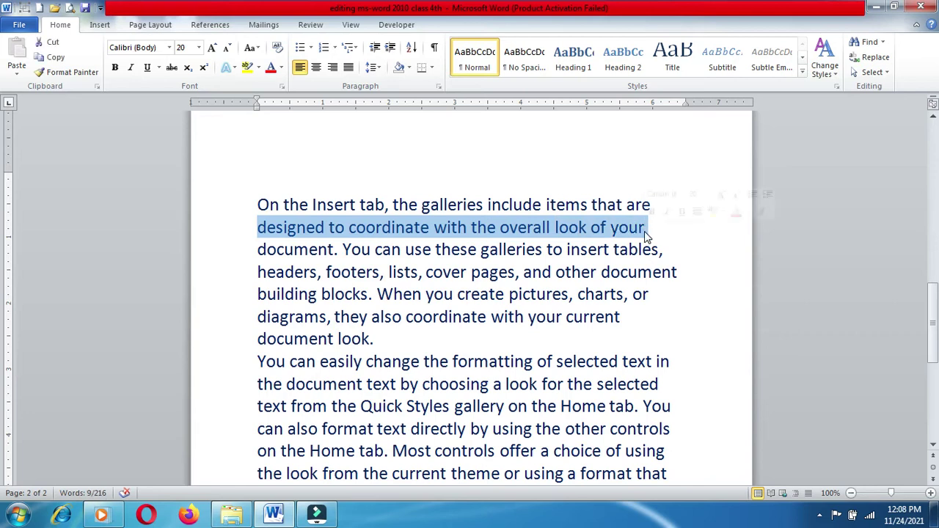
click(694, 267)
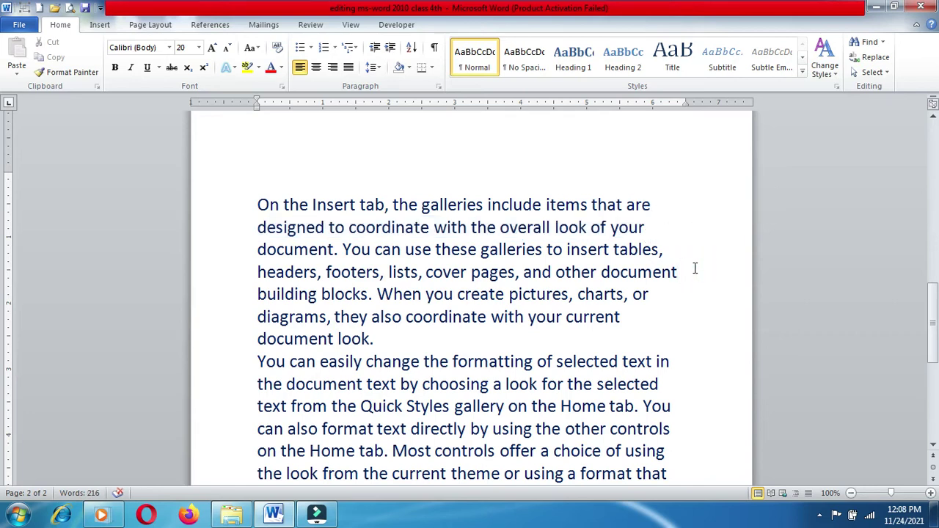
mouse_move(256, 222)
mouse_down()
mouse_move(611, 260)
mouse_move(632, 316)
mouse_up()
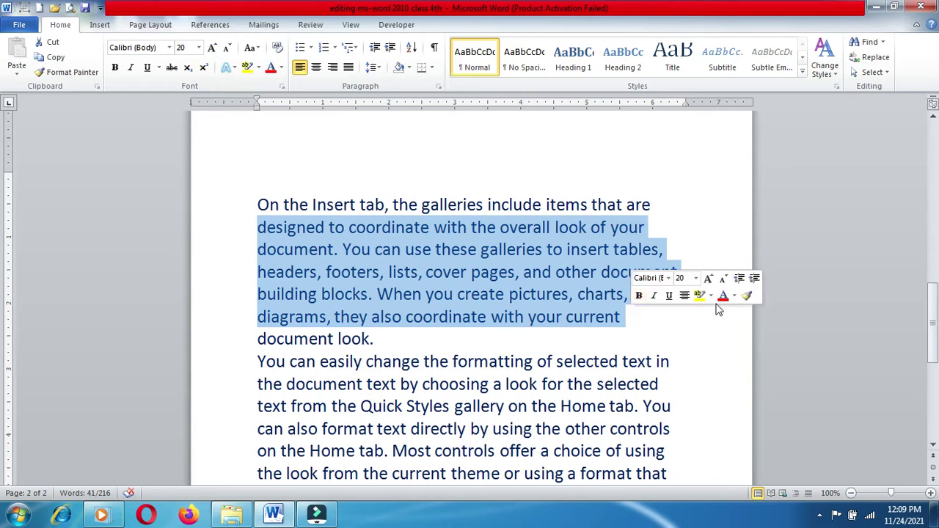
click(672, 473)
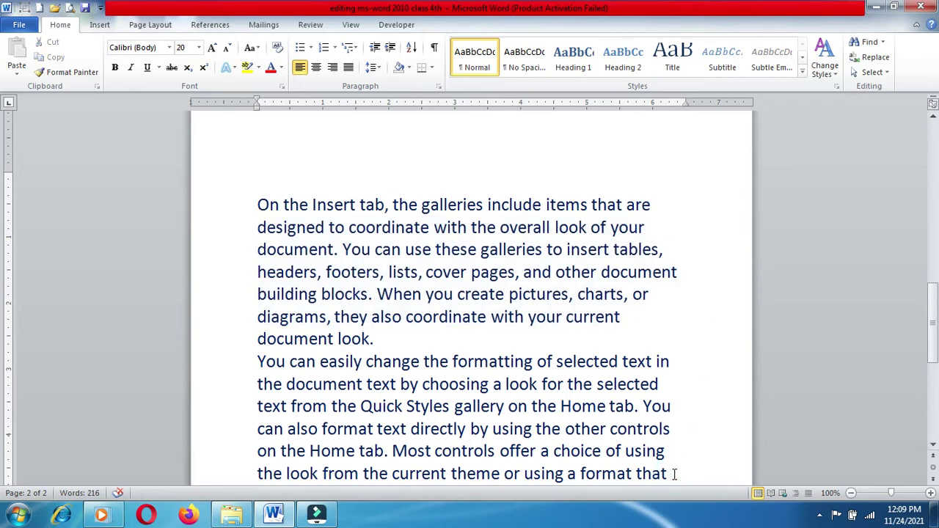
Step: Type 'class 4th computer' on a new line above 'you specify directly.'
key(Return)
key(Return)
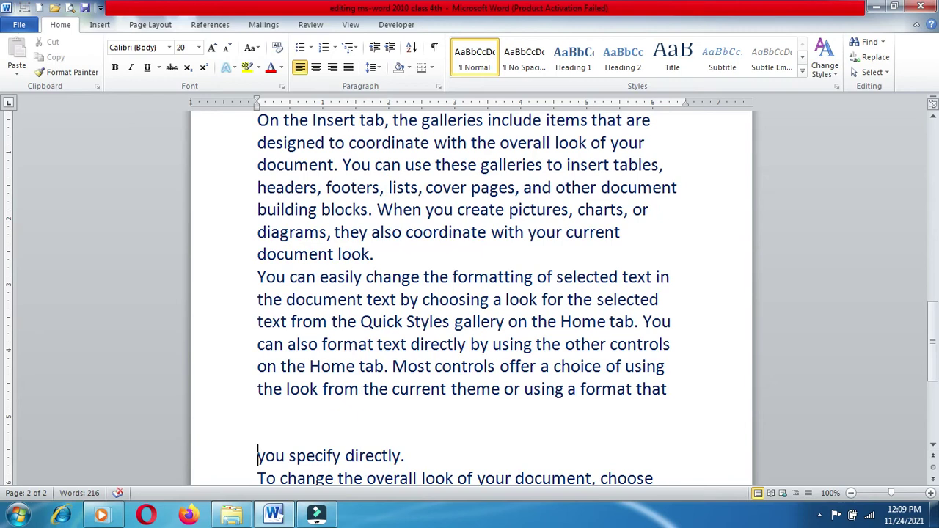
key(Up)
text(class)
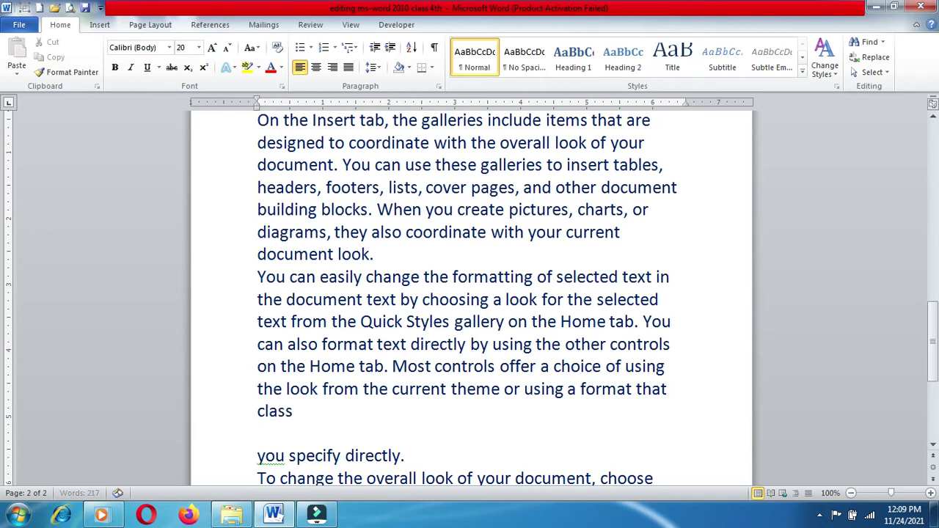
text( 4th )
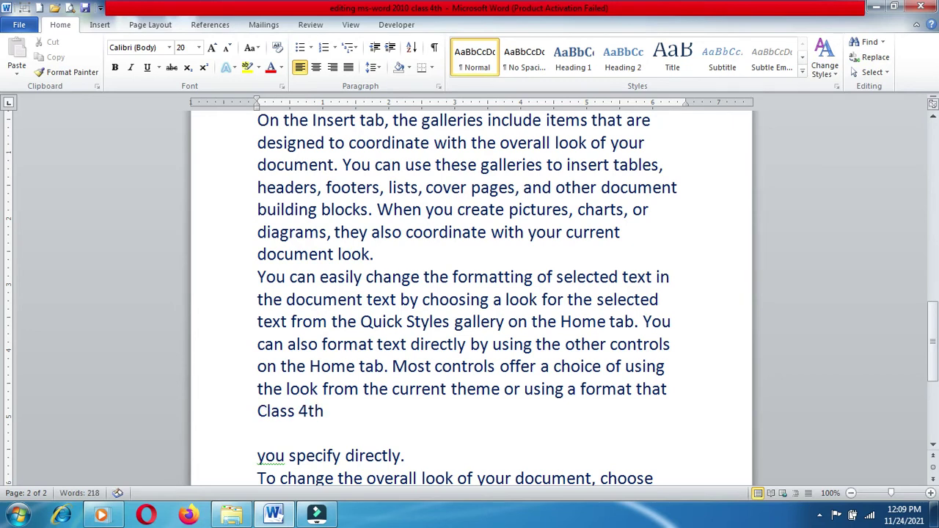
text(c)
text(omputer)
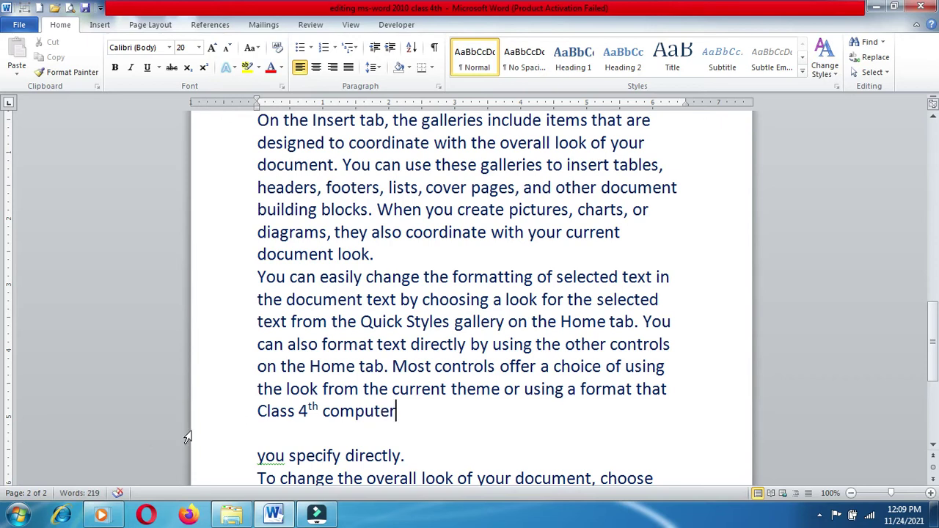
Step: Add a blank line above the Class 4th computer line and set it to 36 pt
click(256, 410)
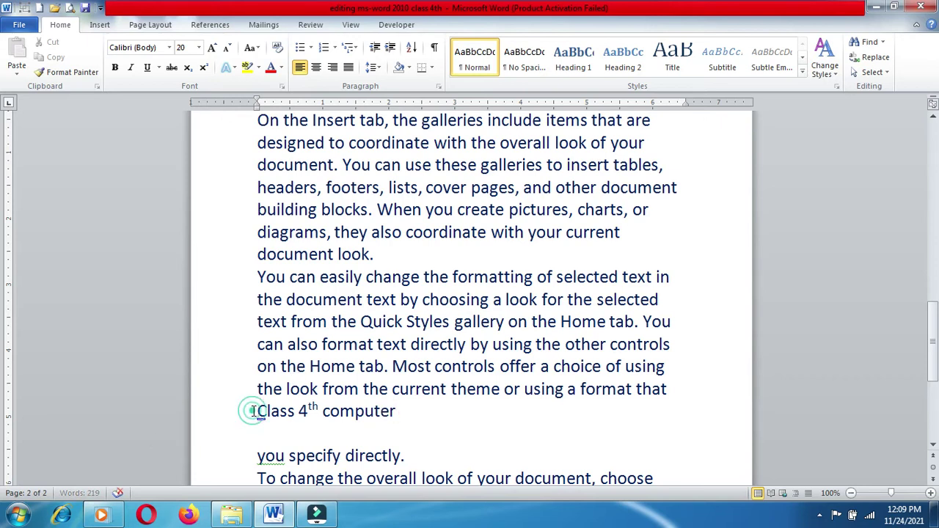
key(Return)
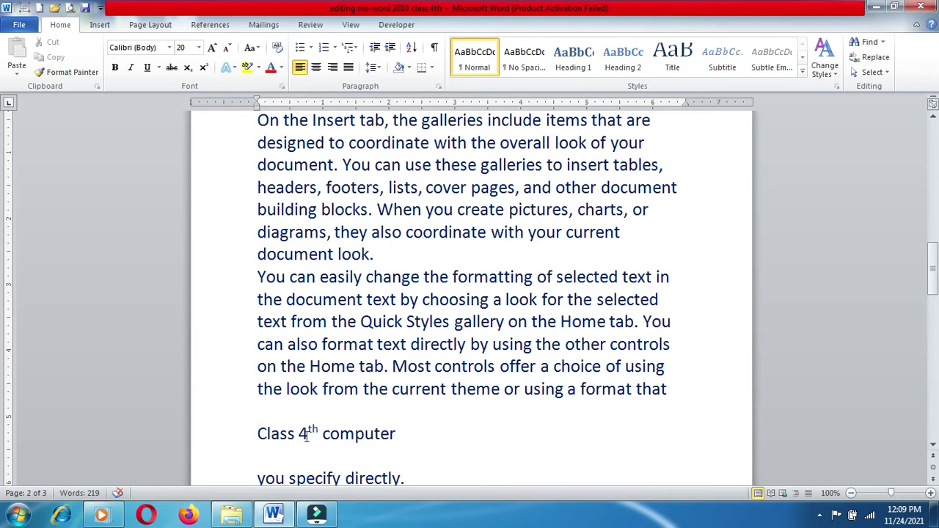
key(shift+Down)
key(shift+Down)
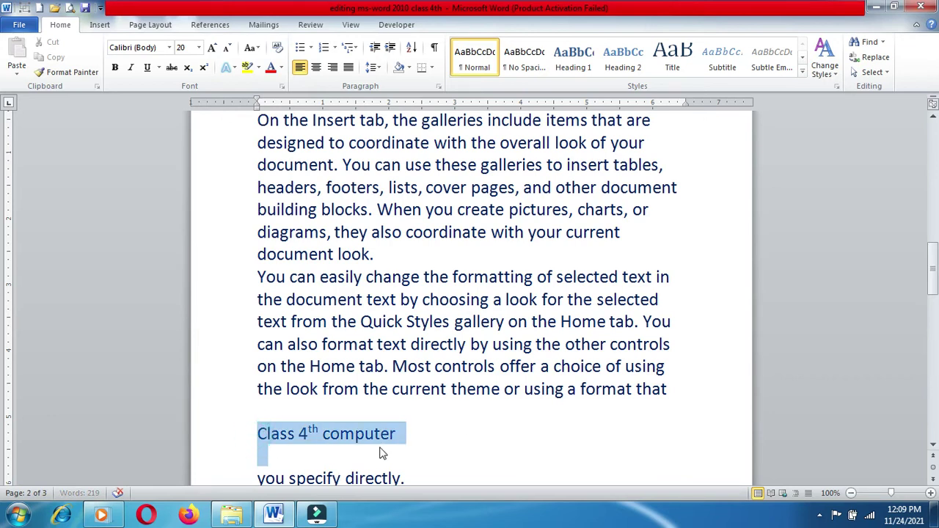
click(199, 47)
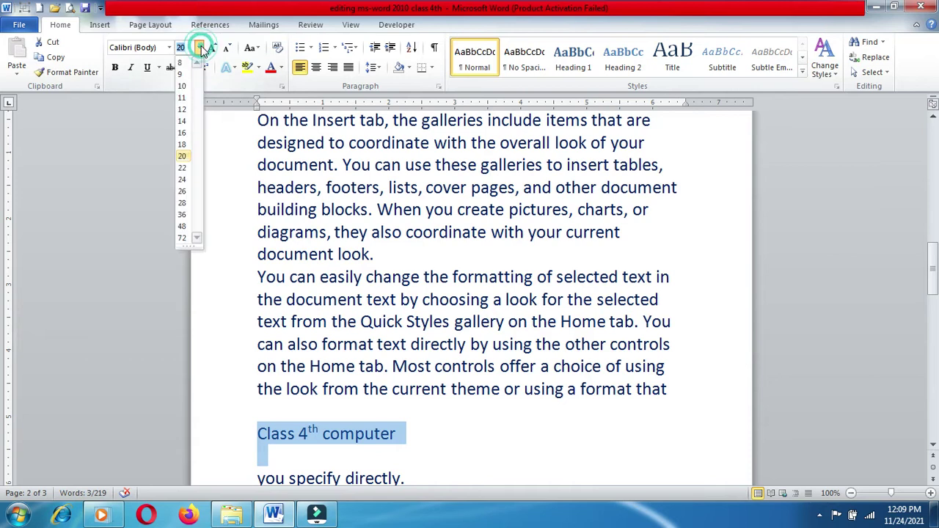
click(184, 215)
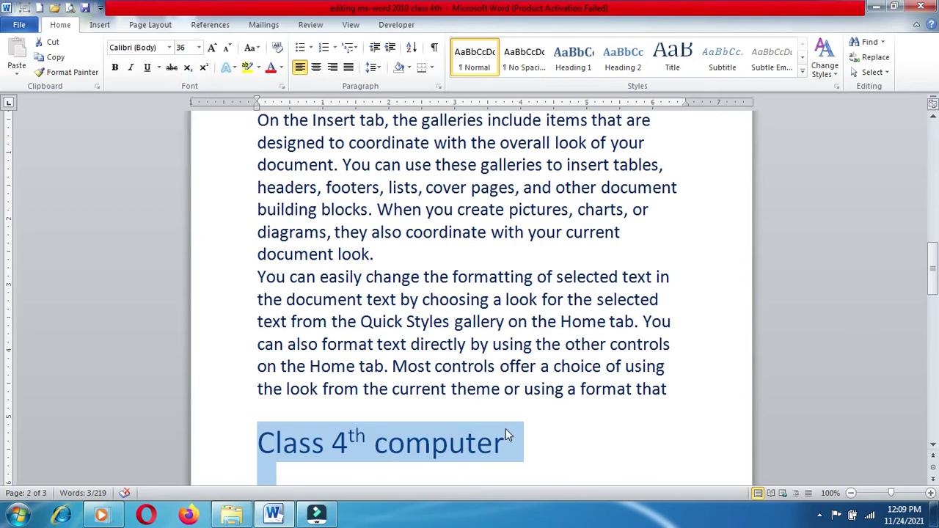
click(540, 454)
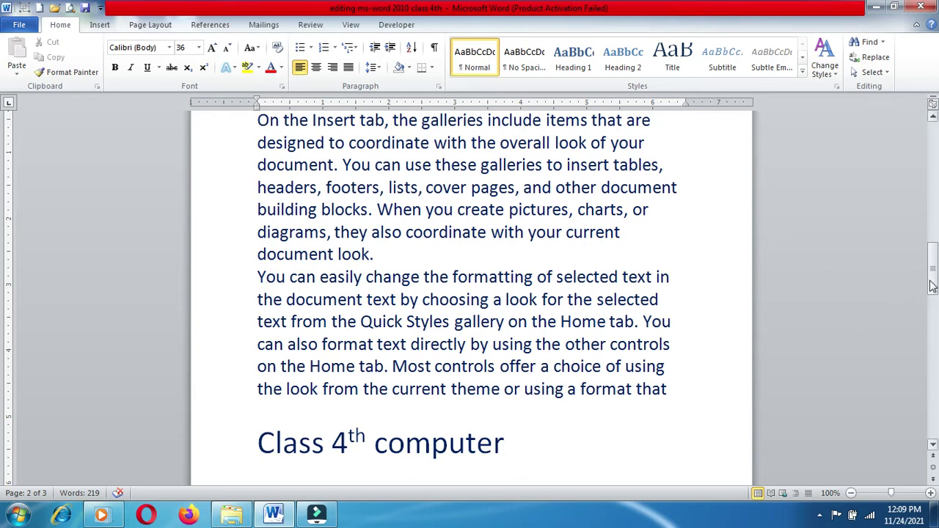
drag(932, 286, 931, 310)
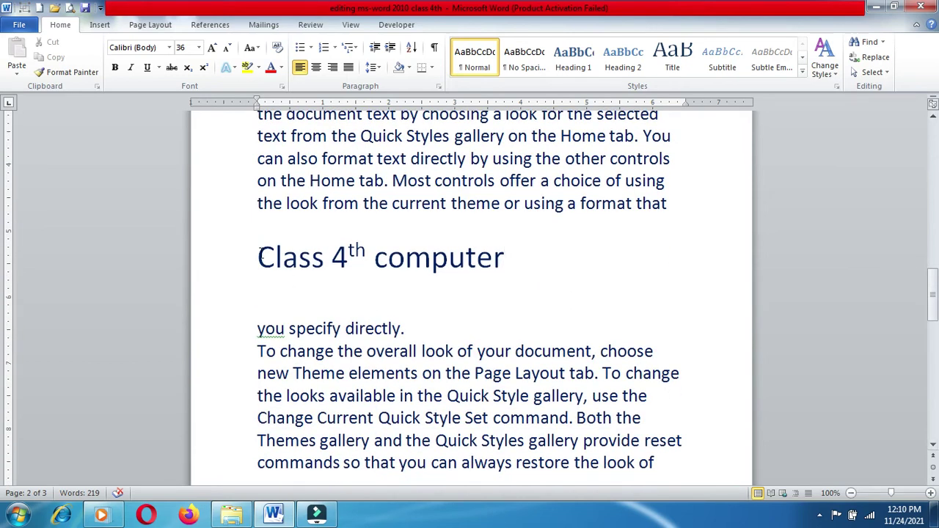
drag(258, 253, 447, 302)
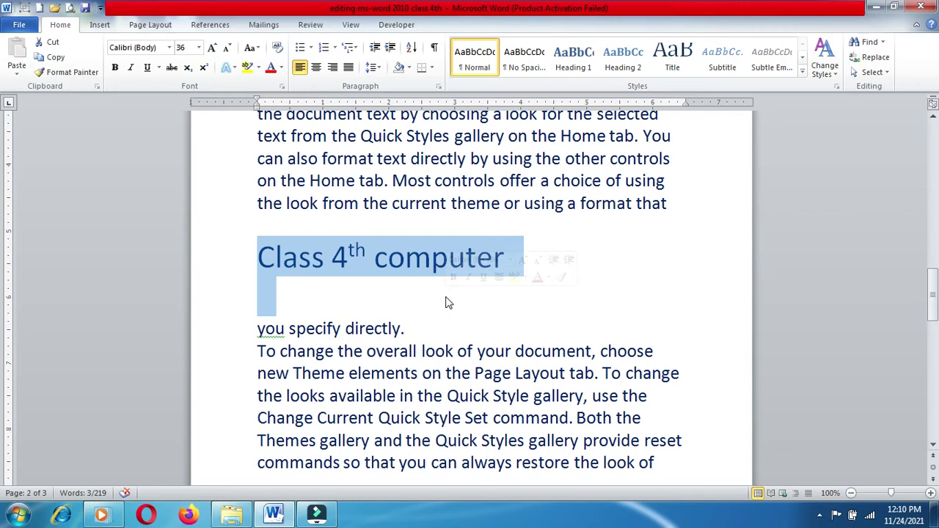
key(Delete)
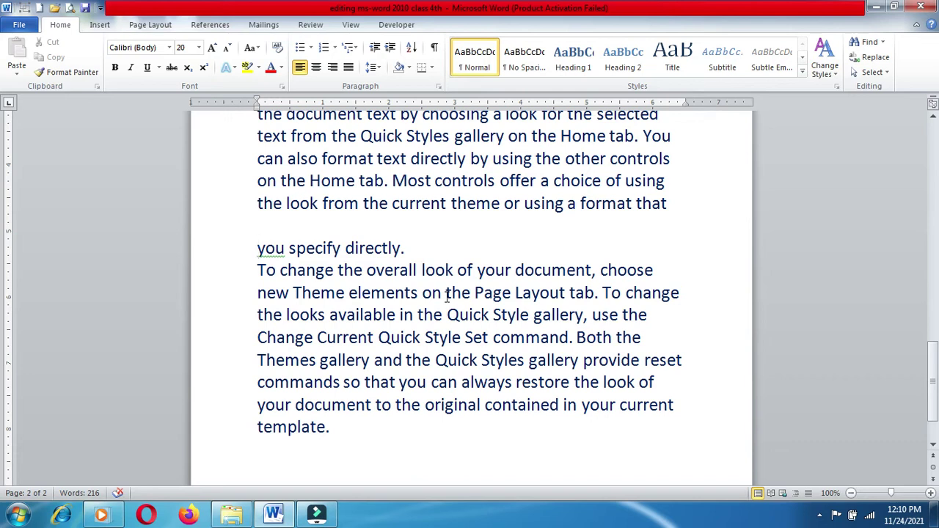
key(ctrl+z)
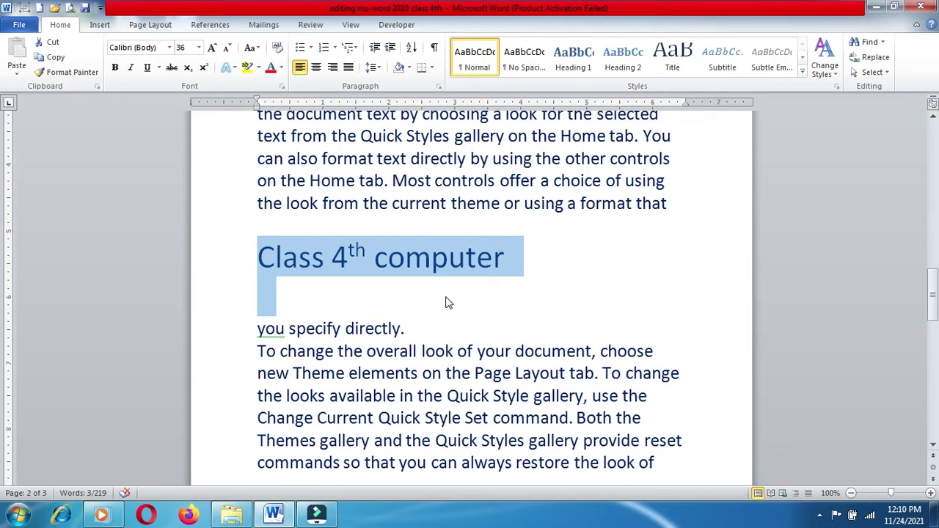
click(519, 258)
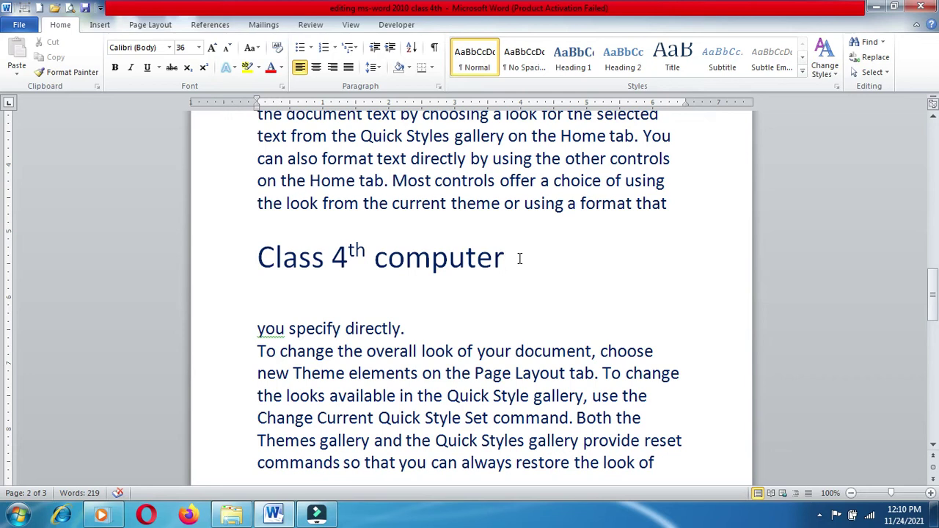
key(BackSpace)
key(BackSpace)
key(BackSpace)
key(BackSpace)
key(BackSpace)
key(BackSpace)
key(BackSpace)
key(BackSpace)
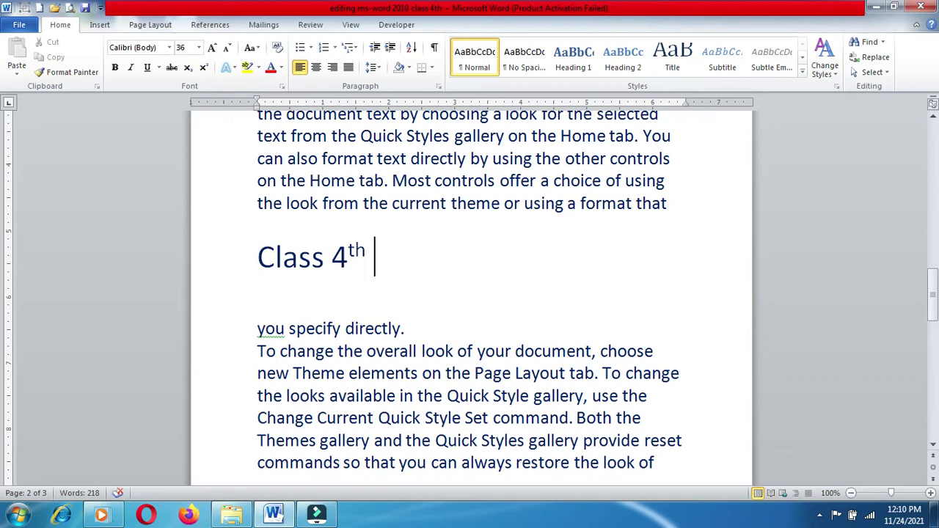
key(BackSpace)
key(BackSpace)
key(BackSpace)
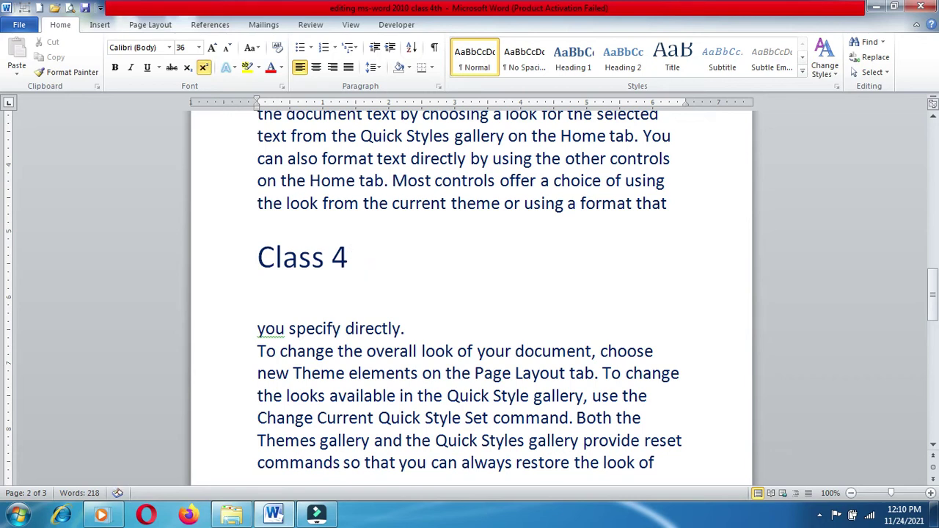
key(BackSpace)
key(BackSpace)
key(BackSpace)
key(BackSpace)
key(BackSpace)
key(BackSpace)
key(BackSpace)
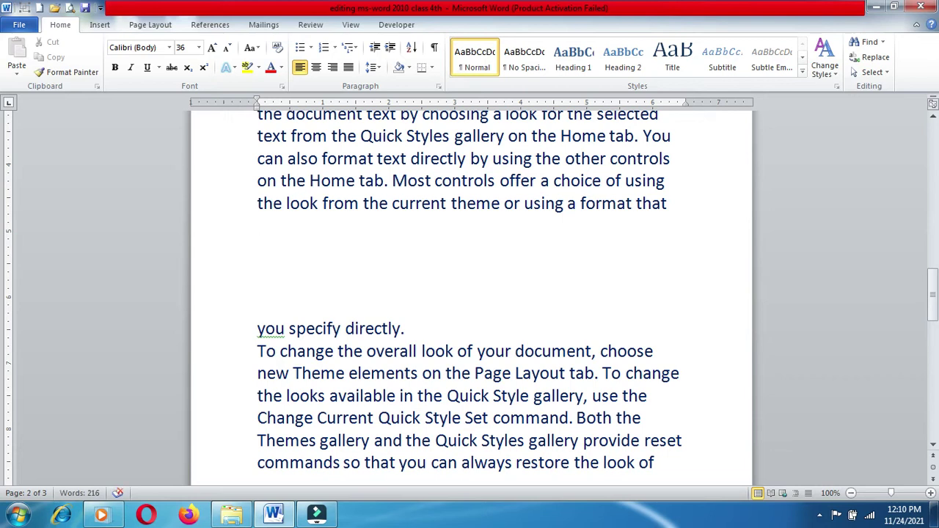
key(ctrl+z)
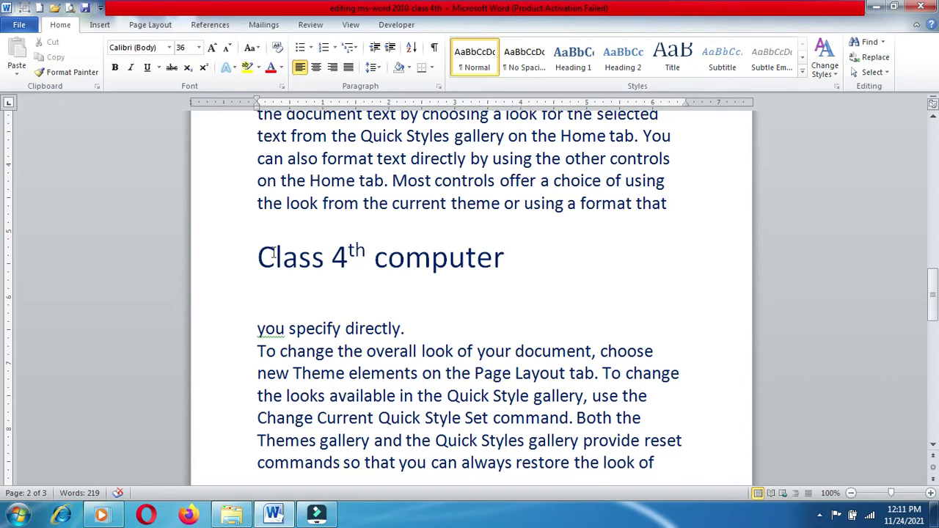
Step: Paste a copy of the Class 4th computer heading below it and dismiss the colour-scheme warning
drag(258, 255, 387, 283)
key(ctrl+c)
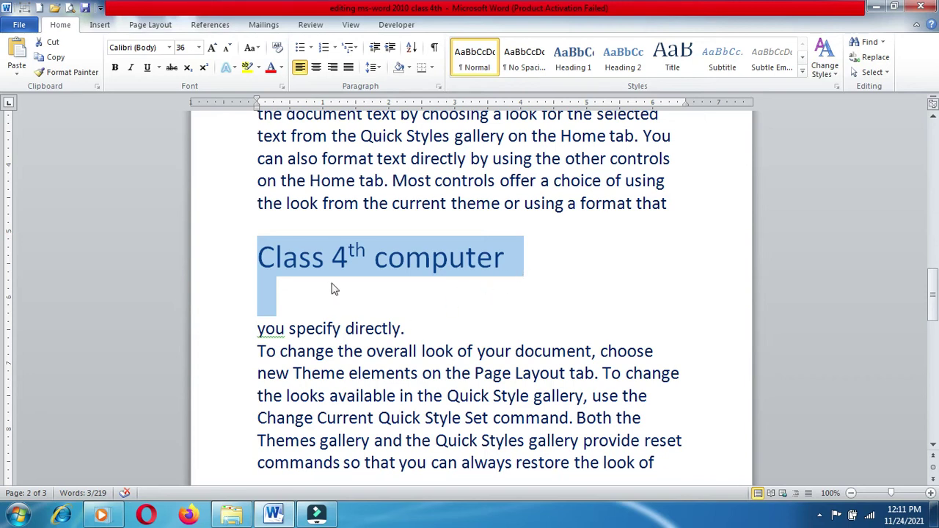
click(265, 297)
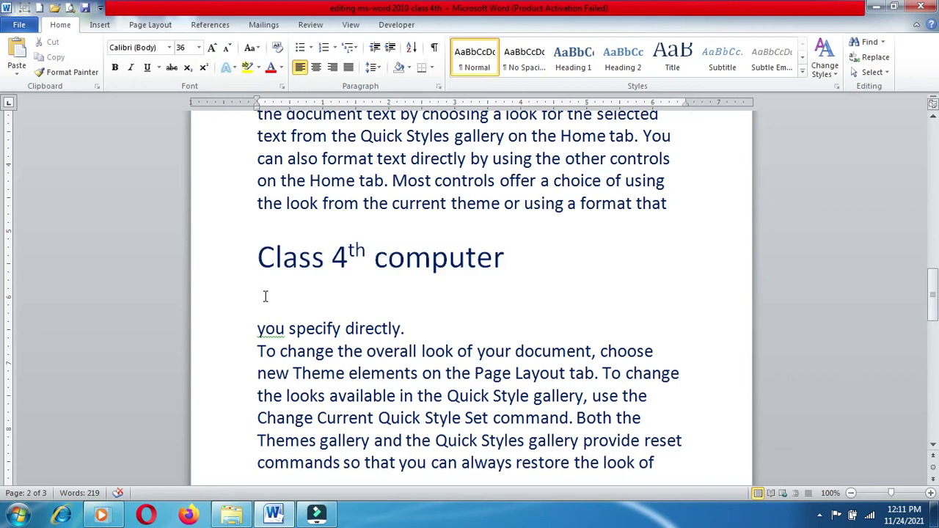
key(ctrl+v)
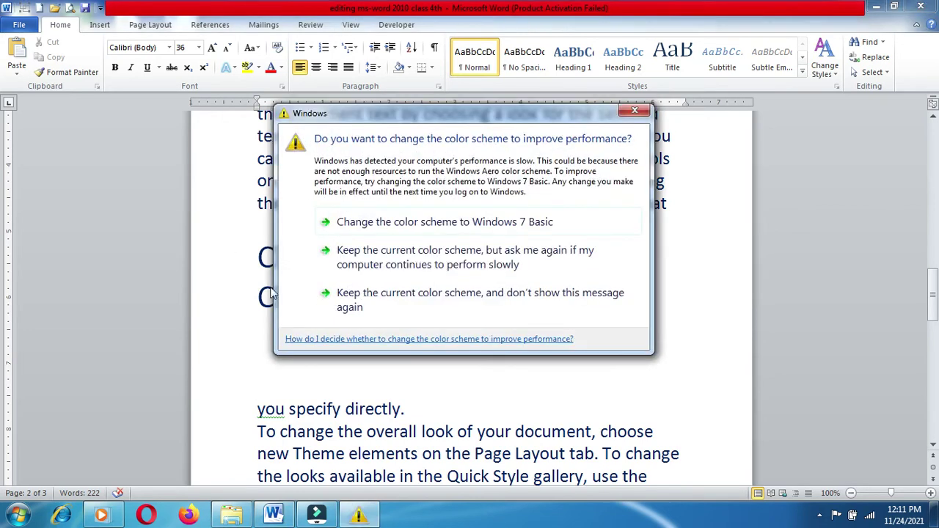
click(635, 114)
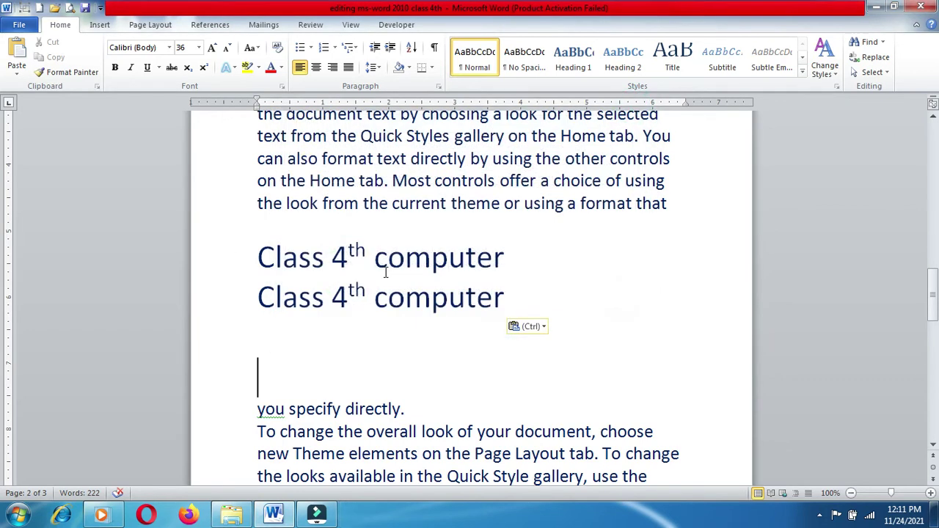
Step: Move the first Class 4th computer line onto the empty line below the second
drag(258, 253, 469, 253)
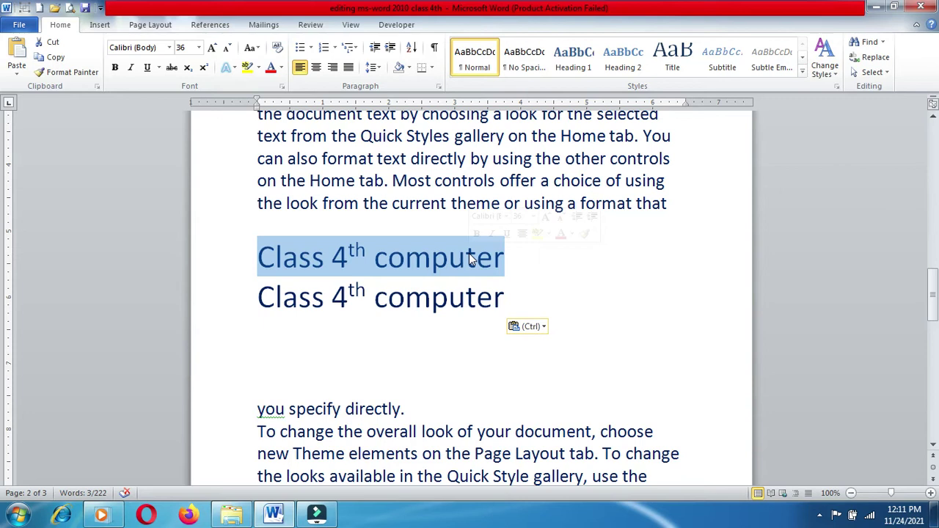
key(Delete)
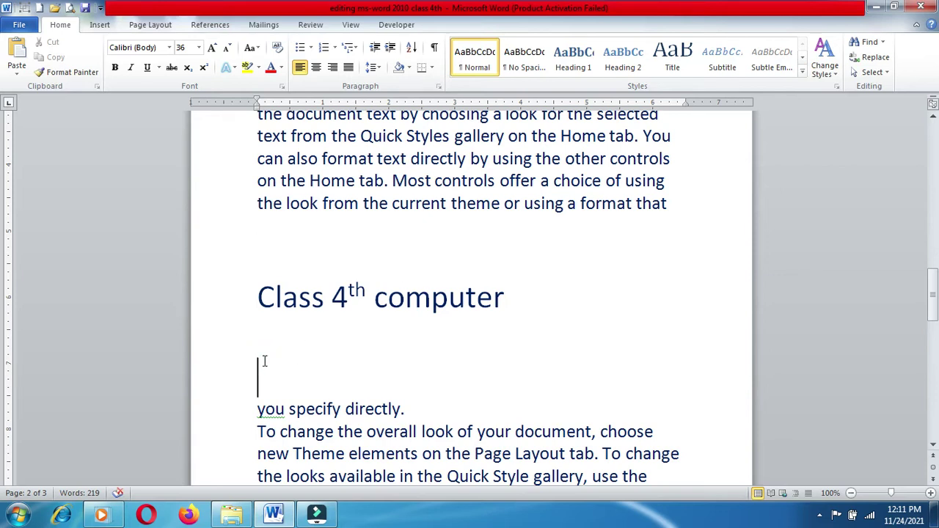
key(ctrl+v)
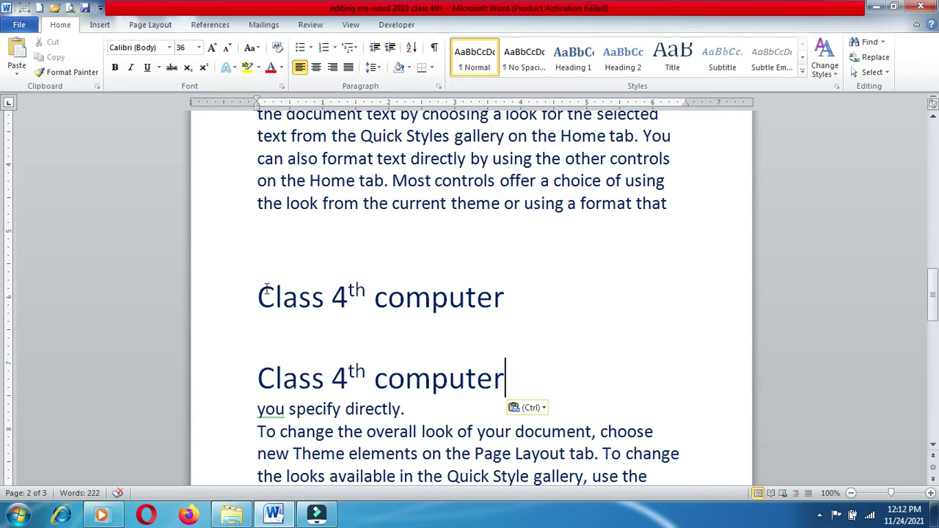
Step: Copy both Class 4th computer lines and paste them on a new line after the second
drag(266, 286, 519, 378)
key(ctrl+c)
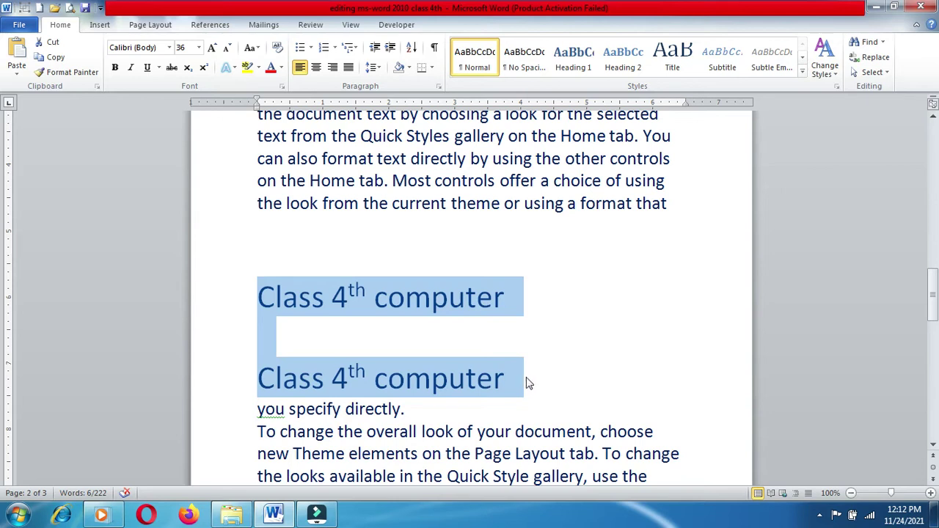
click(527, 381)
key(Return)
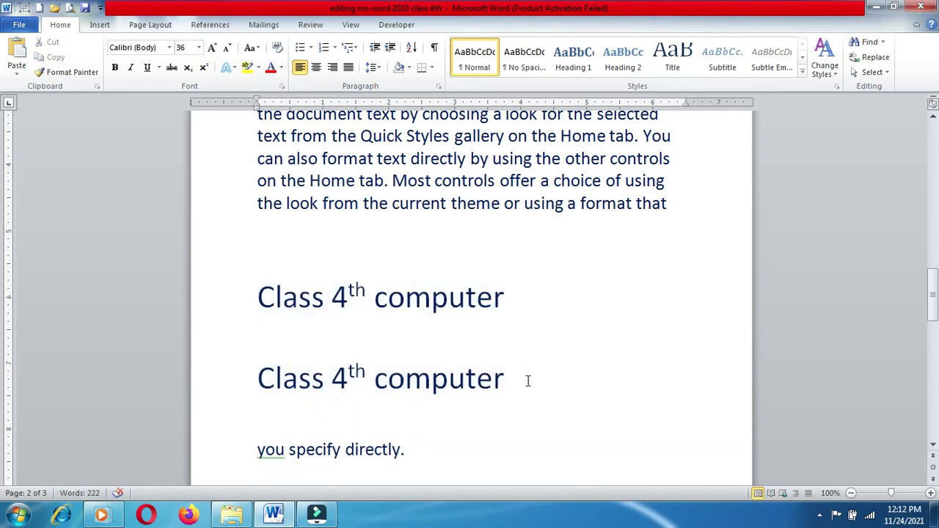
key(ctrl+v)
Step: Delete the blank lines between the Class 4th computer headings and select all four lines
click(518, 213)
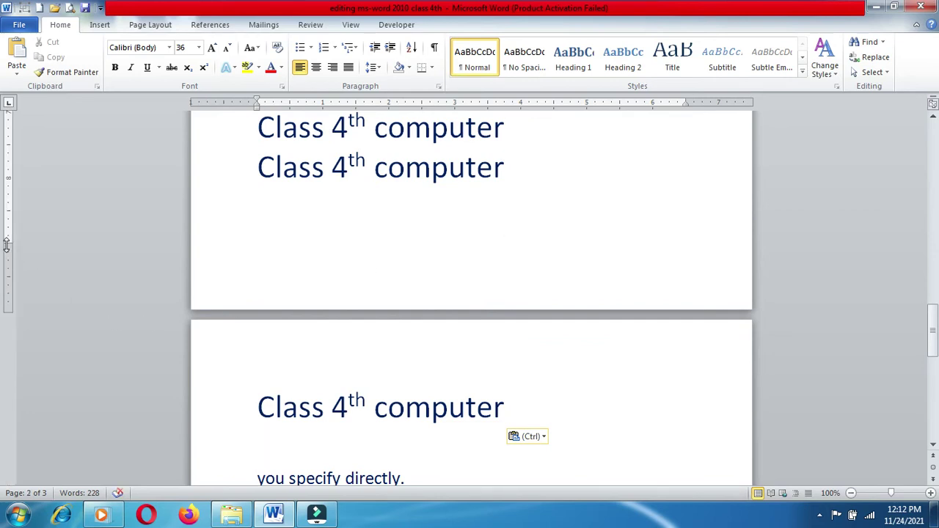
drag(13, 244, 10, 298)
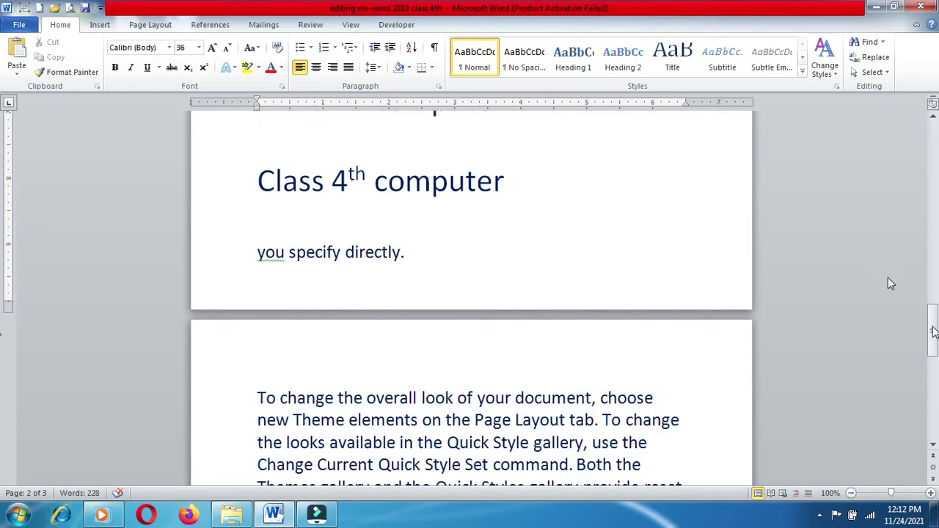
drag(933, 327, 934, 306)
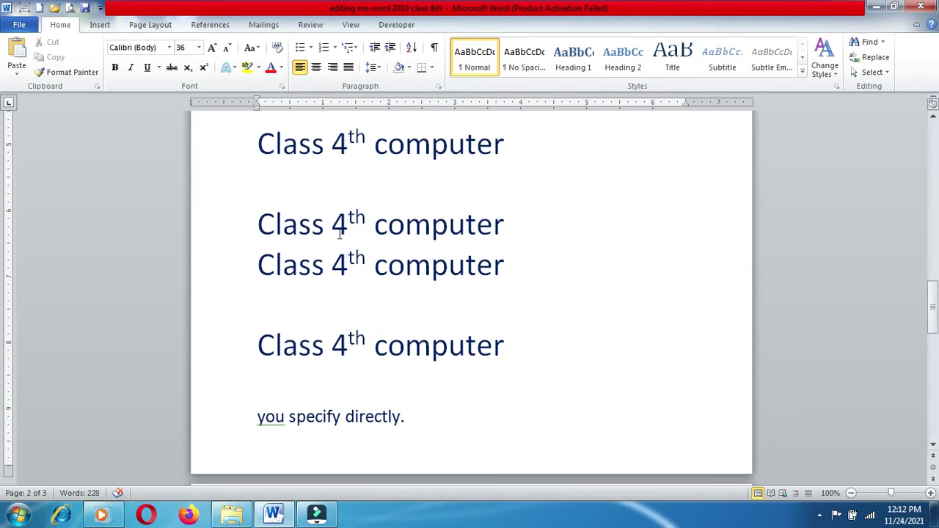
click(396, 174)
key(Delete)
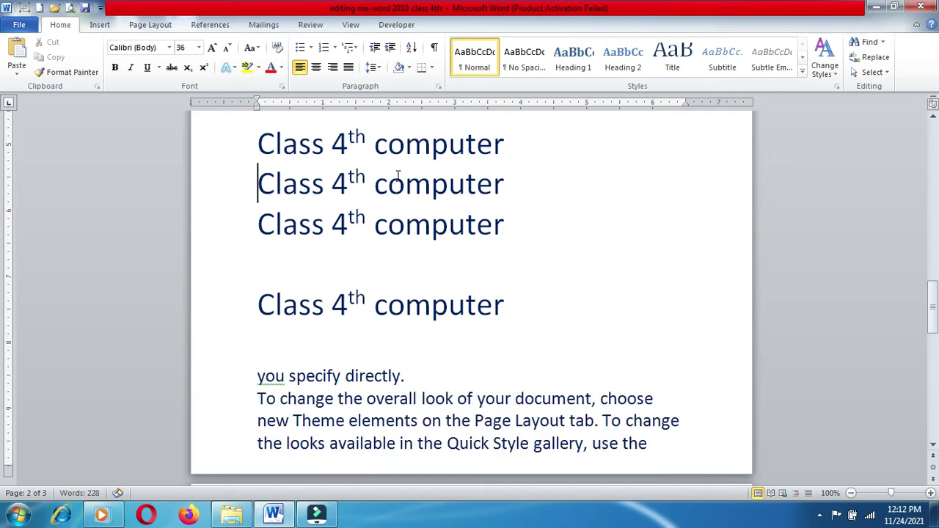
click(337, 269)
key(Delete)
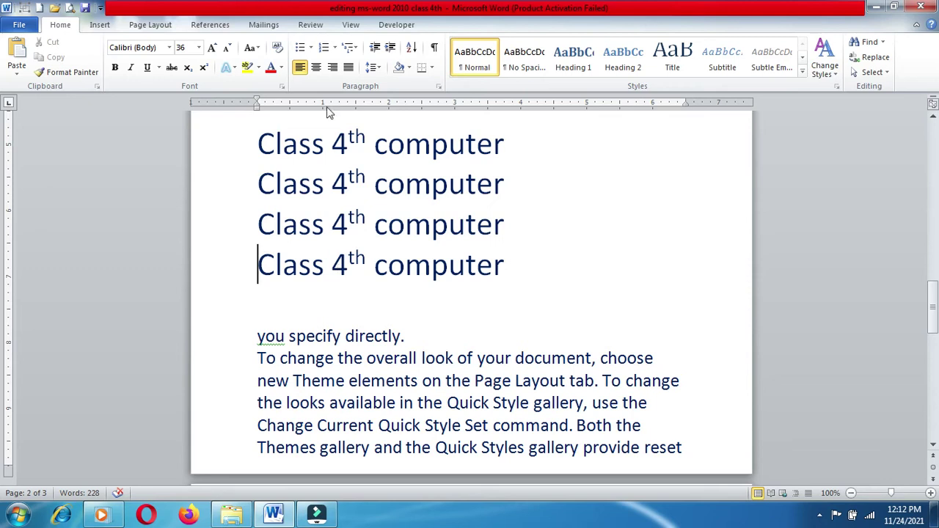
drag(253, 143, 474, 294)
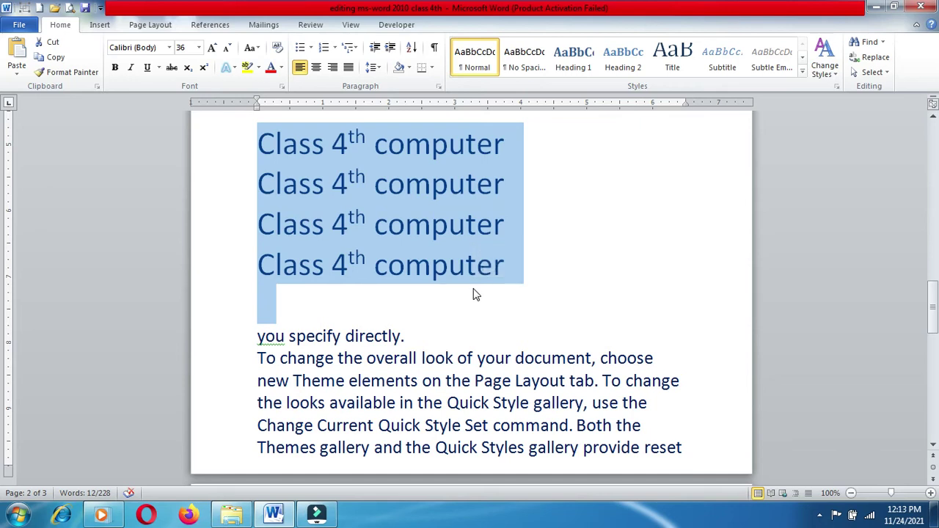
key(Delete)
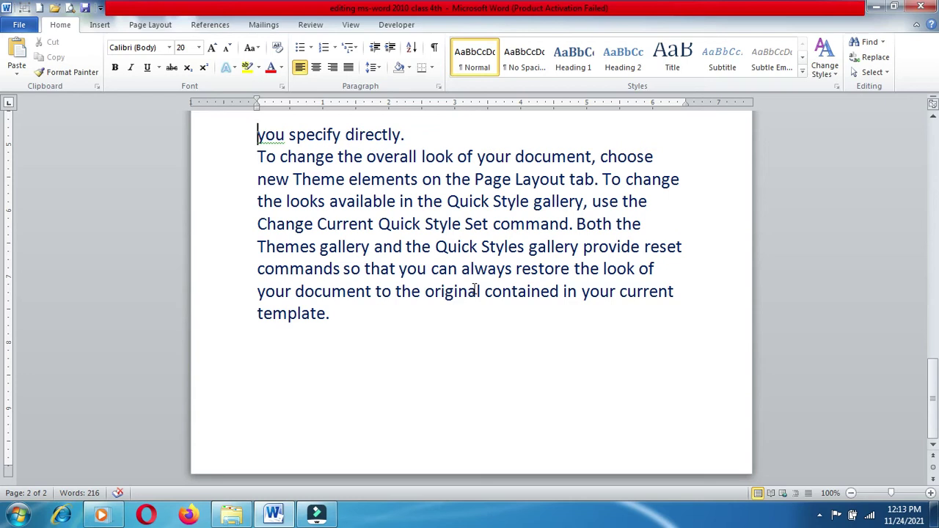
key(ctrl+z)
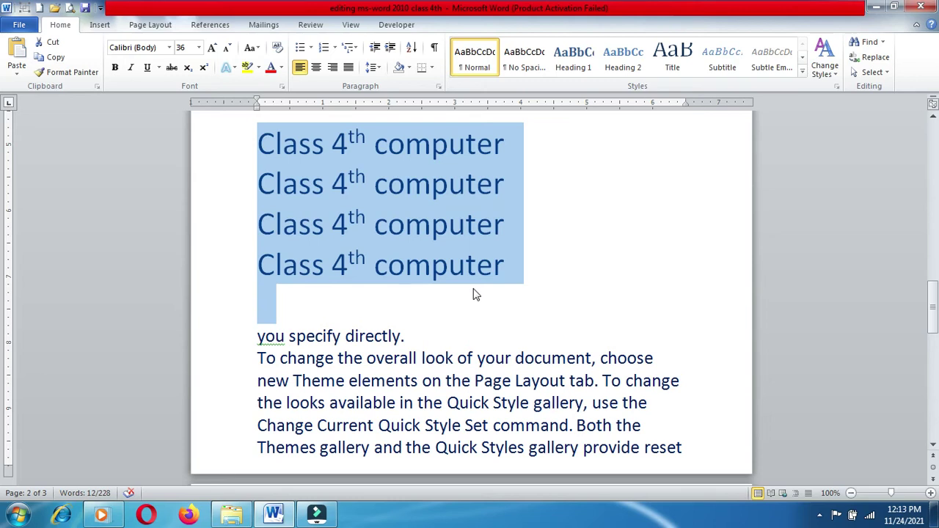
key(Delete)
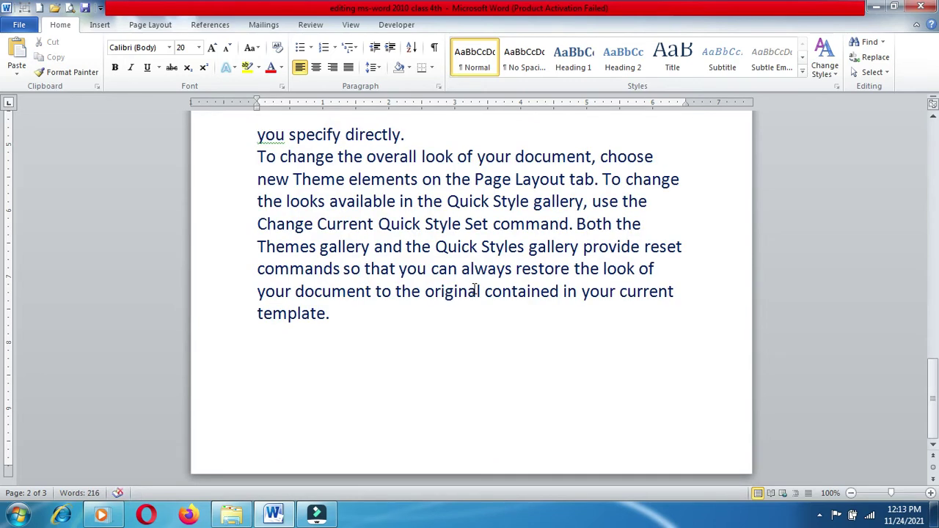
drag(930, 408, 930, 370)
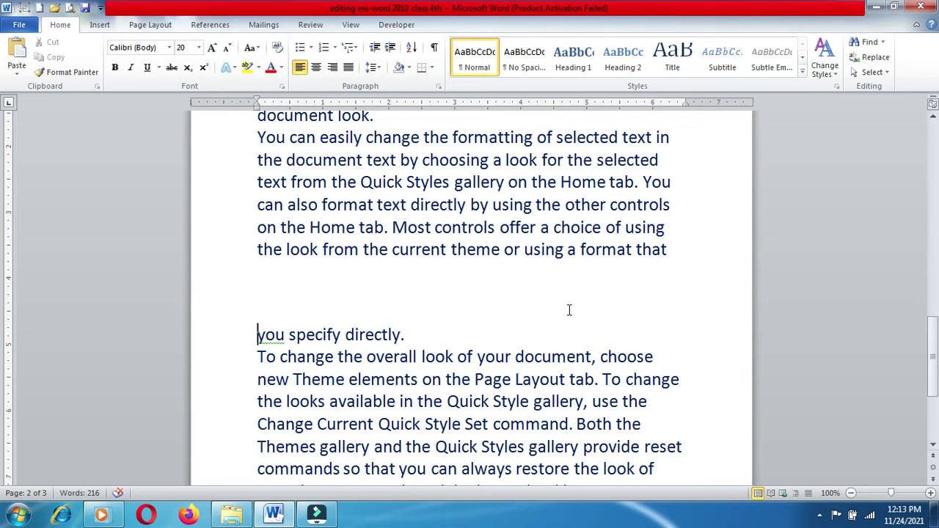
key(ctrl+z)
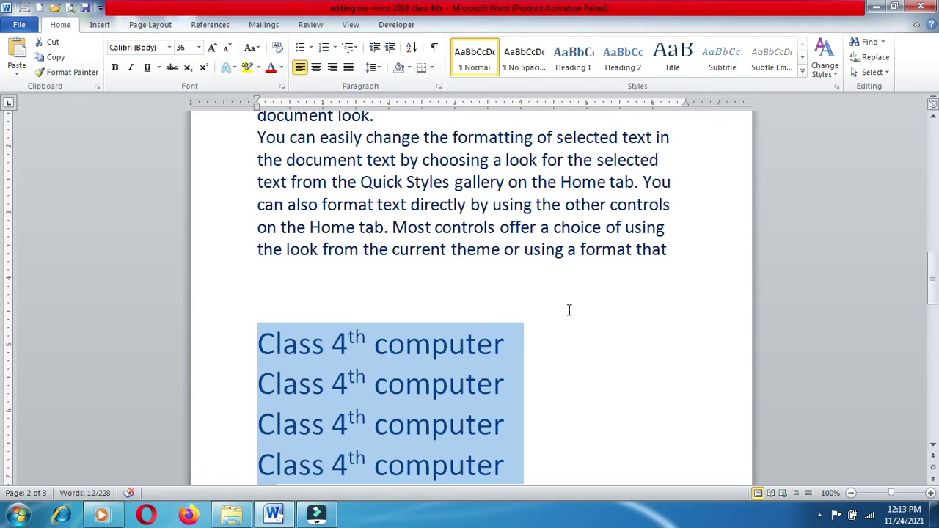
click(569, 345)
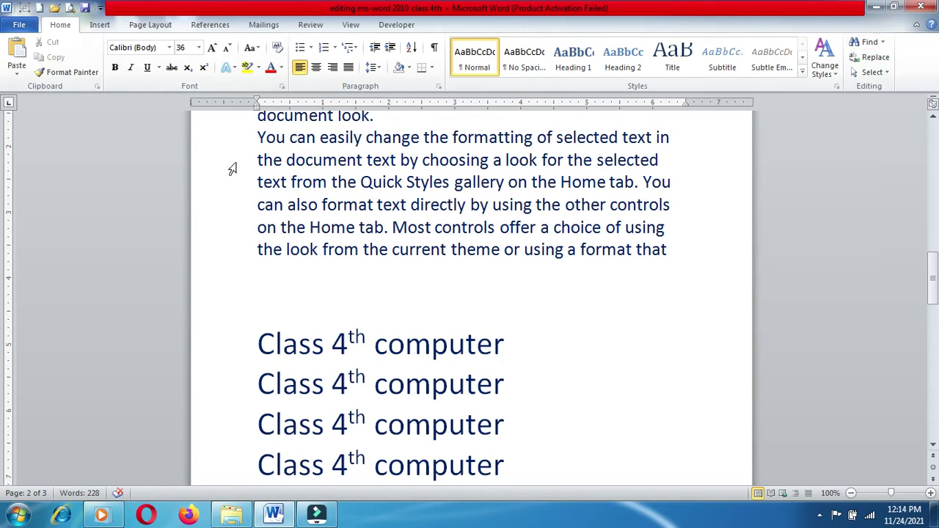
Step: Search the document for 'class 4th' in the Navigation pane
click(869, 41)
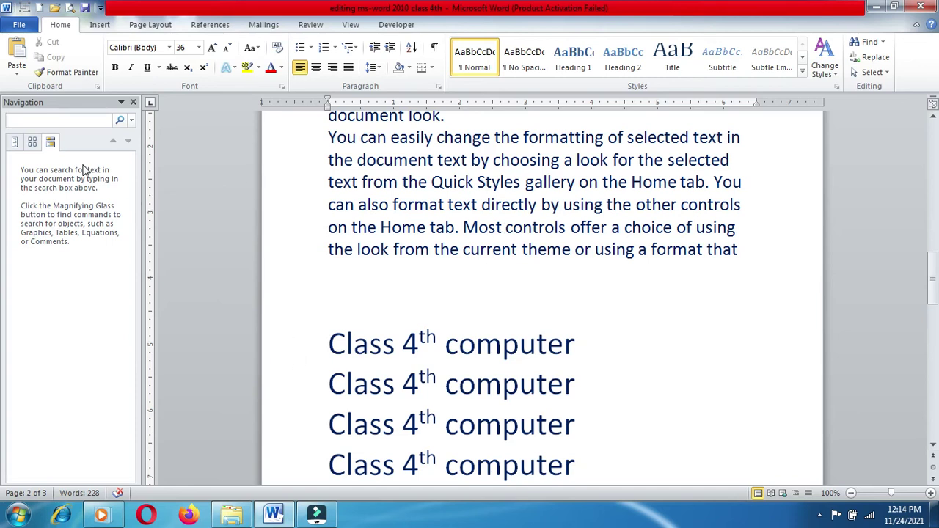
text(cl)
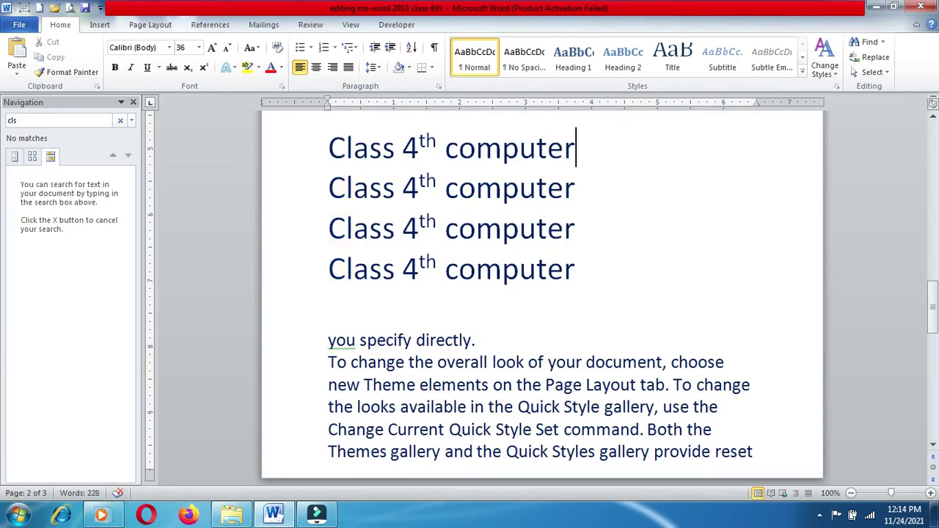
text(a)
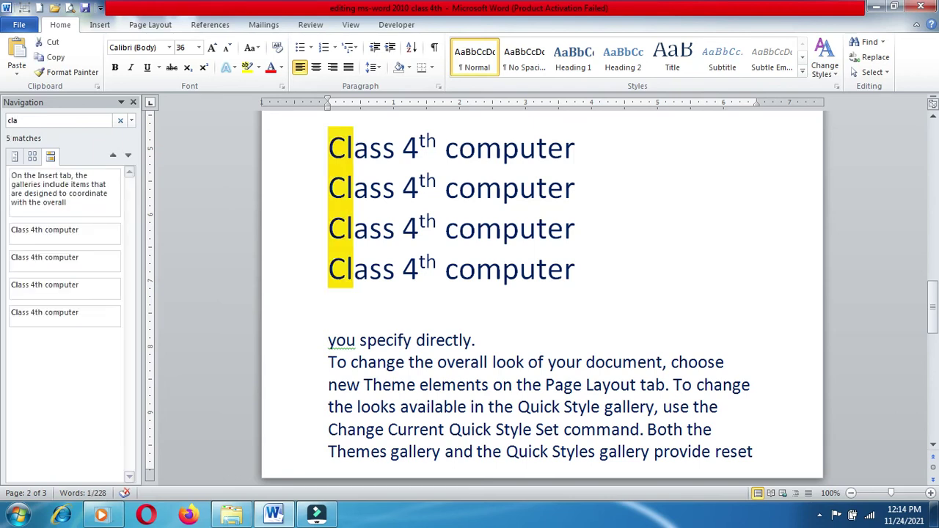
text(ss)
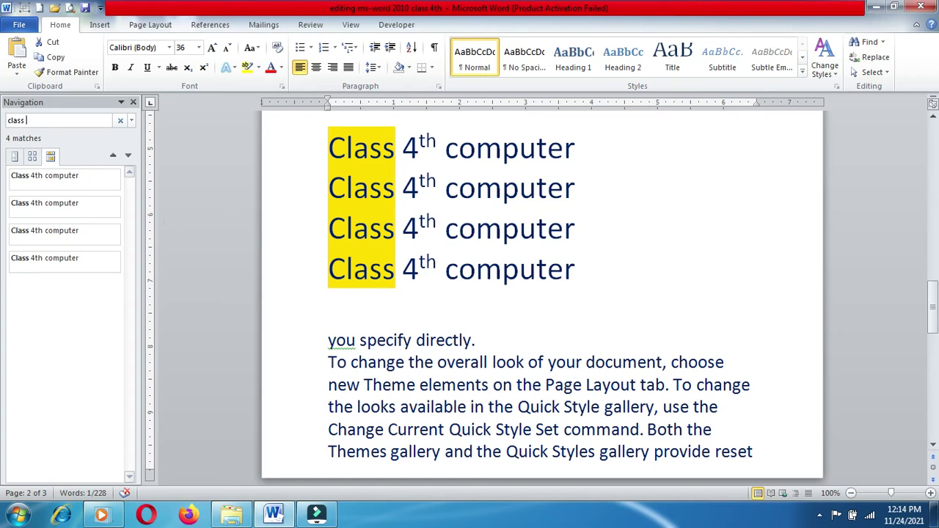
text(4th)
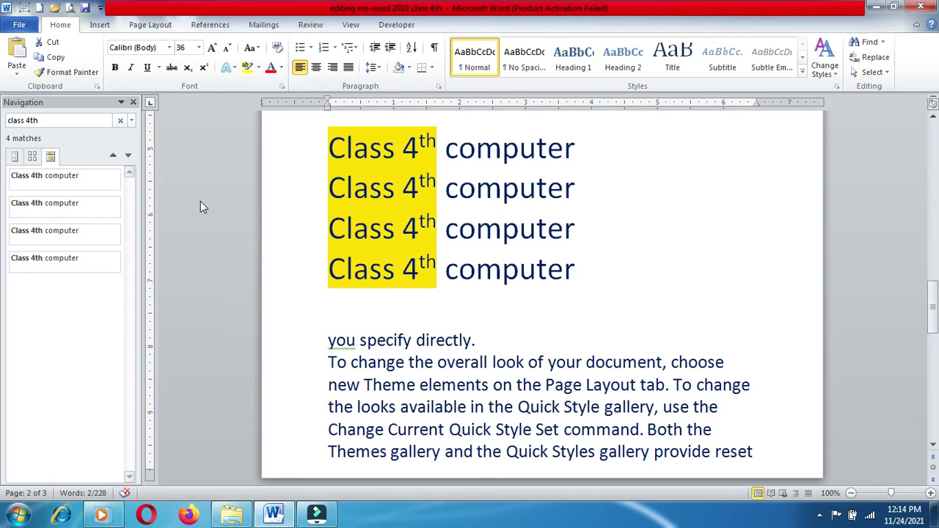
Step: Set up Replace with 'class 4th' as the search and 'class 5th' as the replacement
click(875, 57)
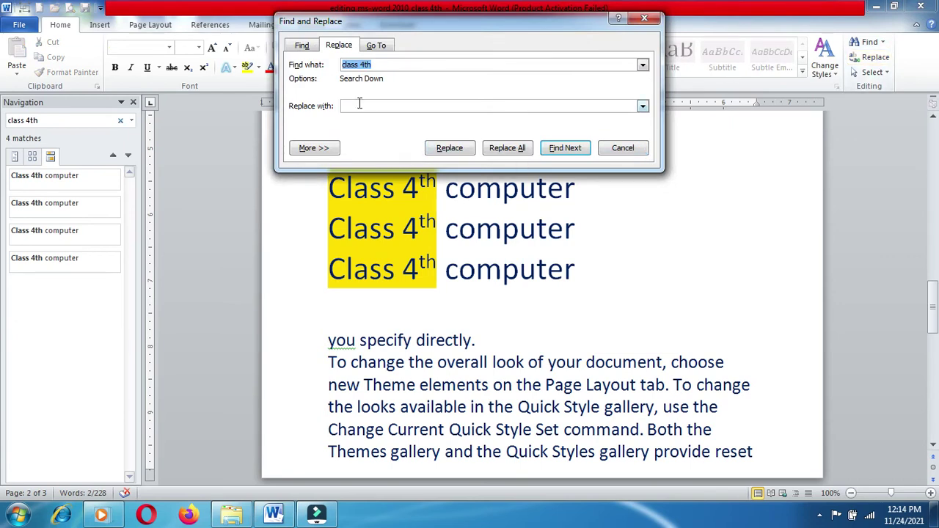
click(359, 106)
text(c)
text(lass 5t)
text(h)
drag(435, 21, 654, 43)
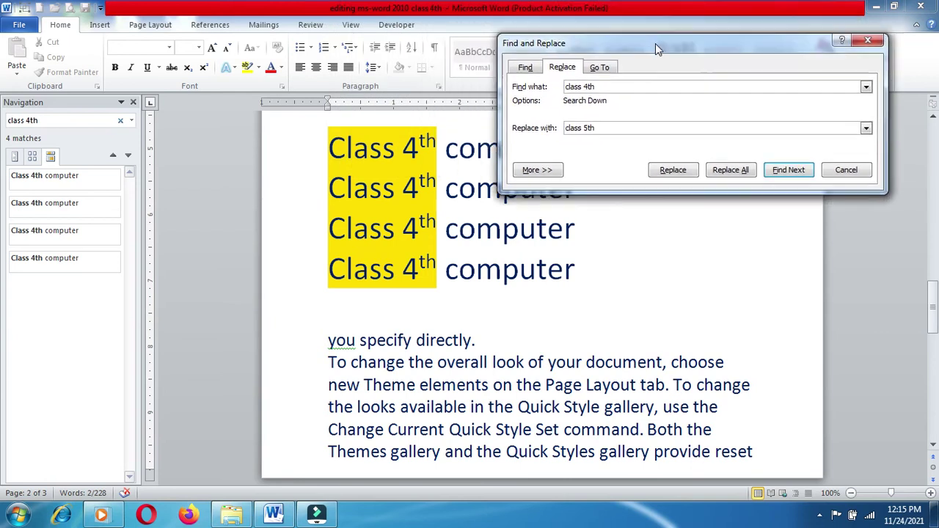
mouse_move(655, 43)
mouse_down()
mouse_move(584, 308)
mouse_move(445, 334)
mouse_up()
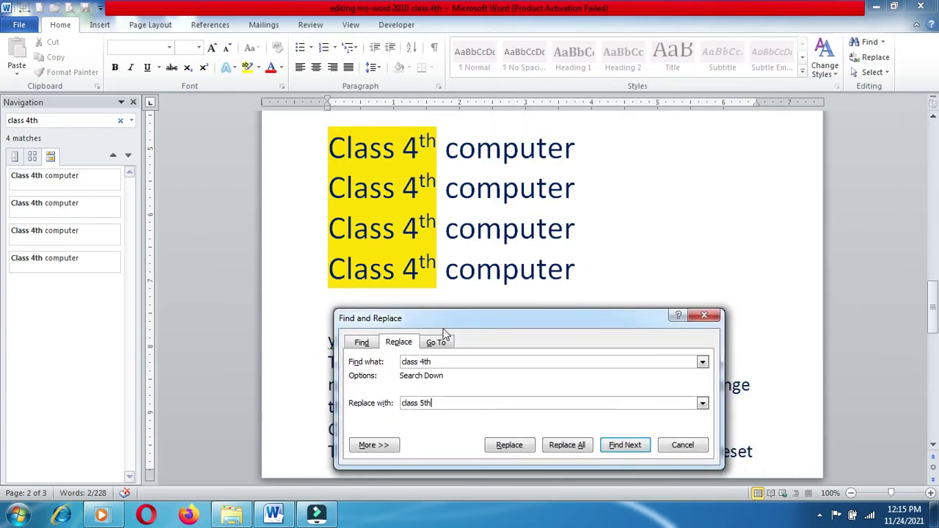
drag(494, 318, 474, 332)
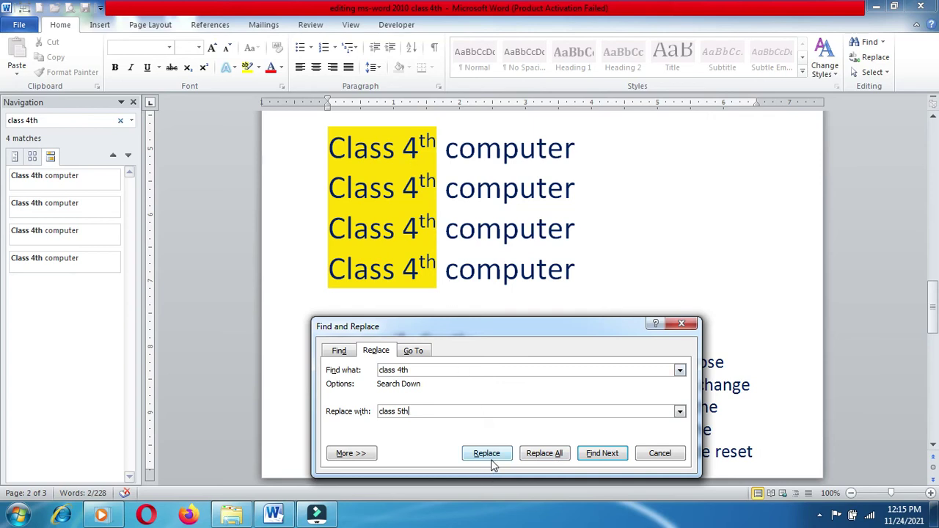
Step: Replace all four occurrences with class 5th, confirm the prompts, and close the dialog
click(545, 454)
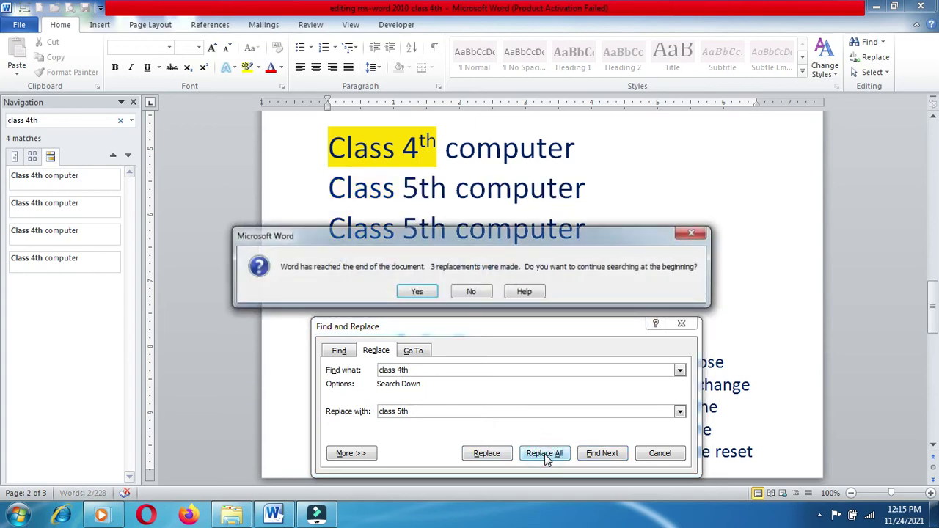
click(417, 292)
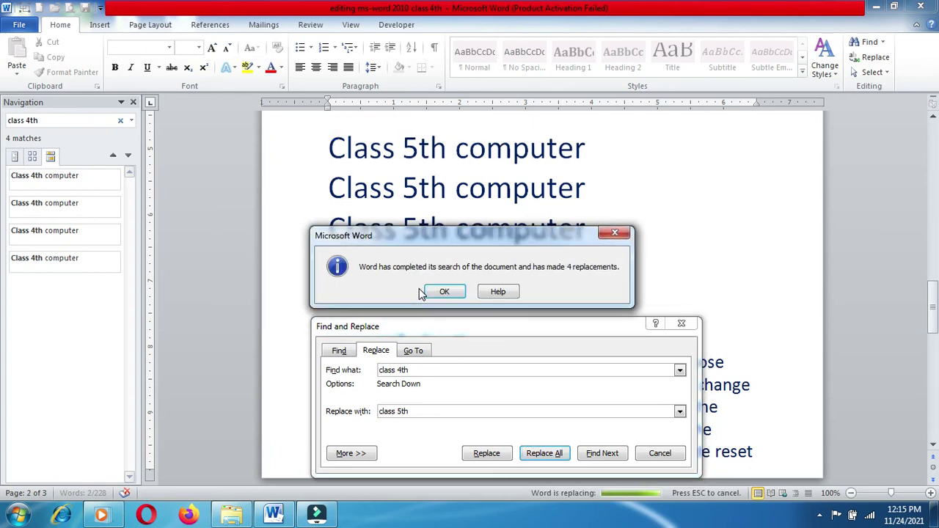
click(444, 292)
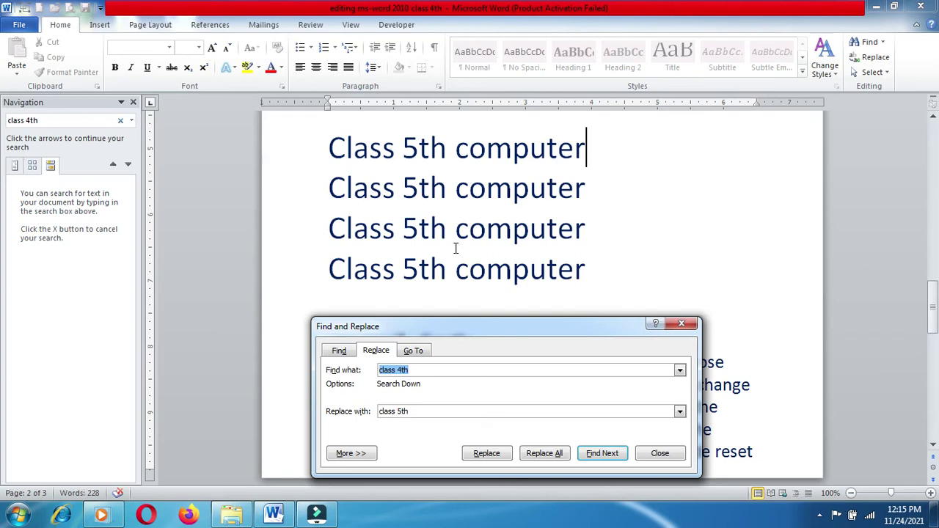
click(683, 327)
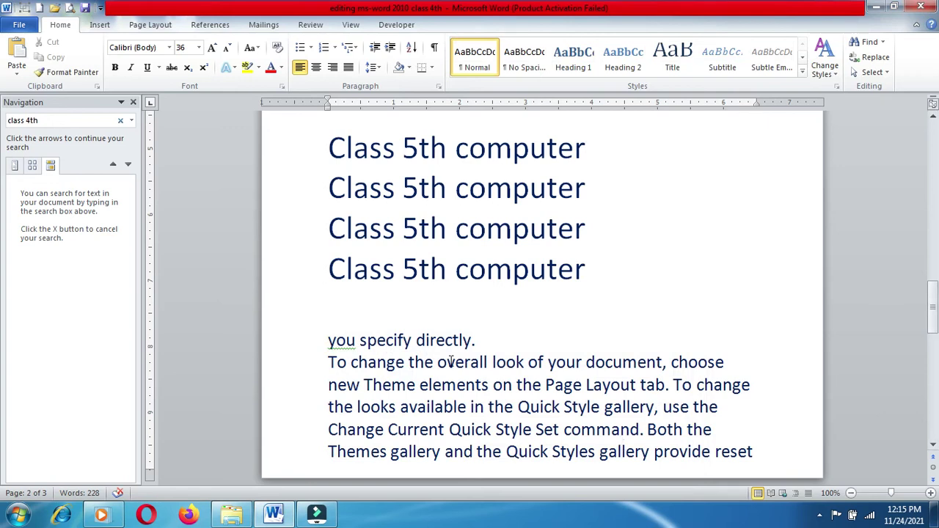
Step: Close the Navigation pane and grow the 'you specify directly' paragraph to 36 pt
click(133, 103)
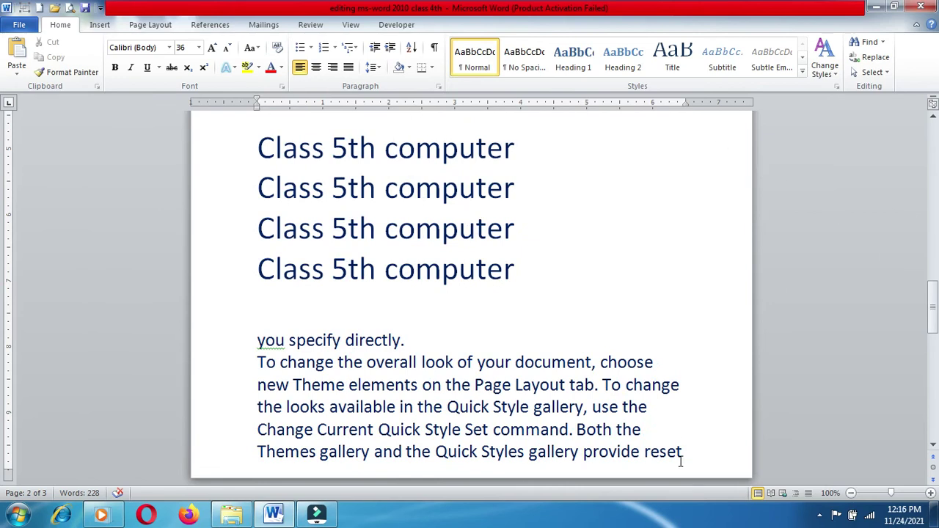
shift+click(253, 338)
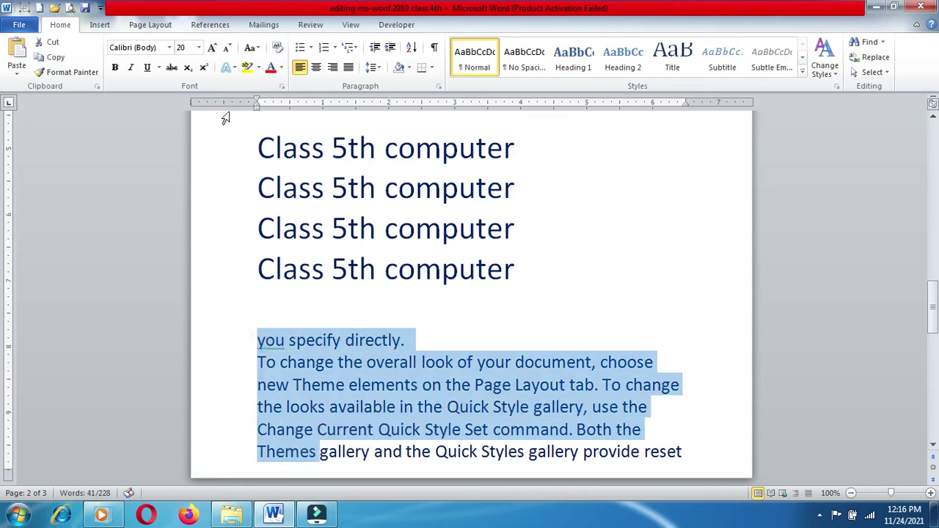
click(212, 50)
click(211, 50)
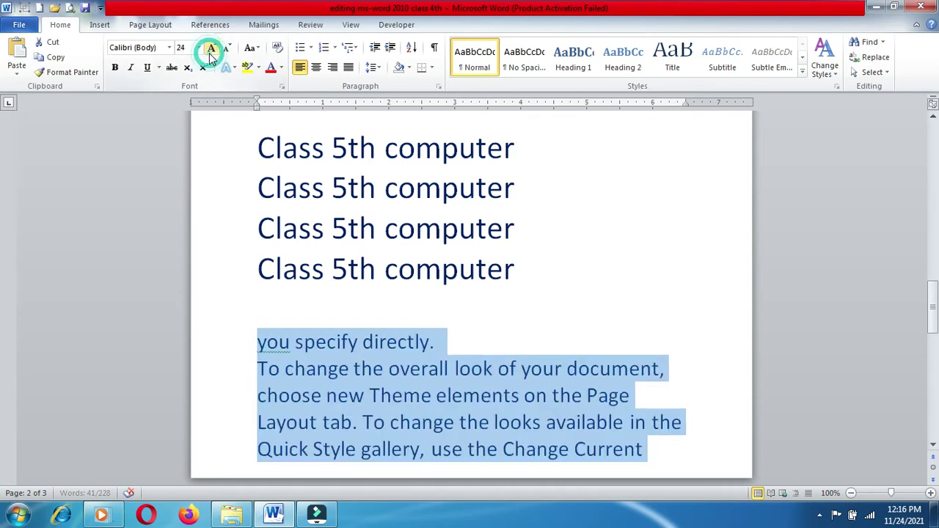
click(212, 50)
click(211, 50)
click(211, 49)
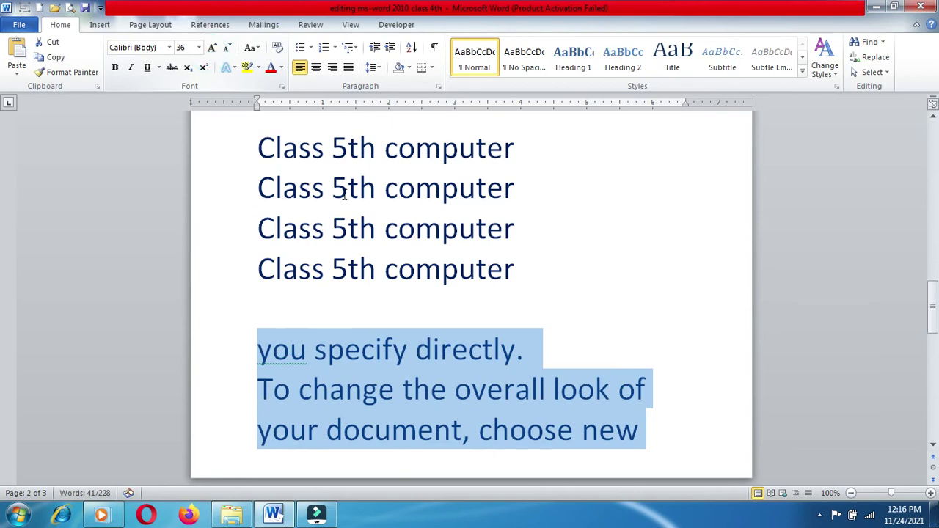
click(350, 293)
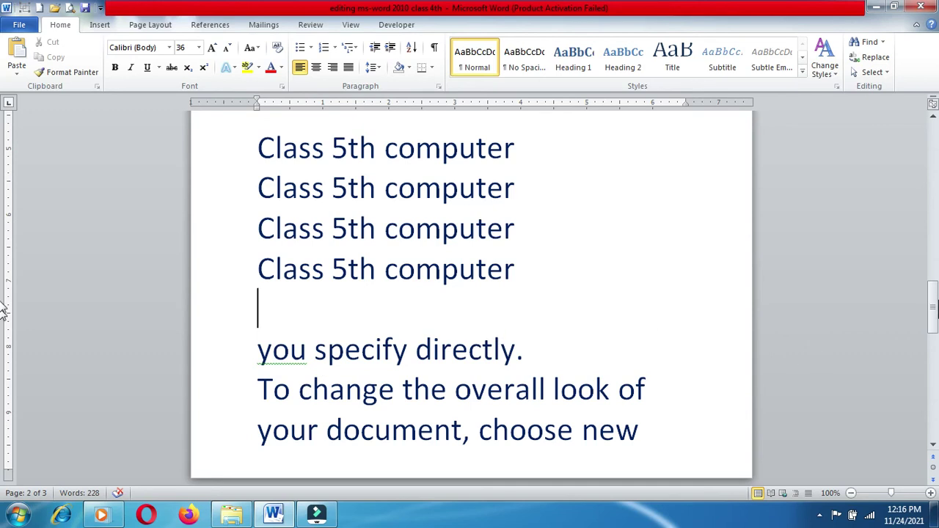
Step: Enlarge 'Ms-' in the Editing In Ms-Word 2010 line to 72 pt
mouse_move(930, 307)
mouse_down()
mouse_move(930, 233)
mouse_move(903, 123)
mouse_up()
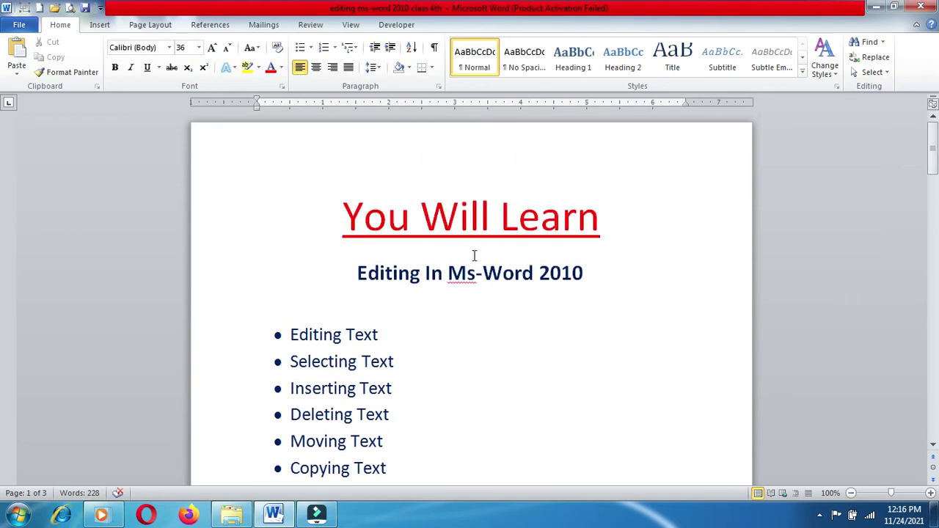
drag(447, 270, 485, 291)
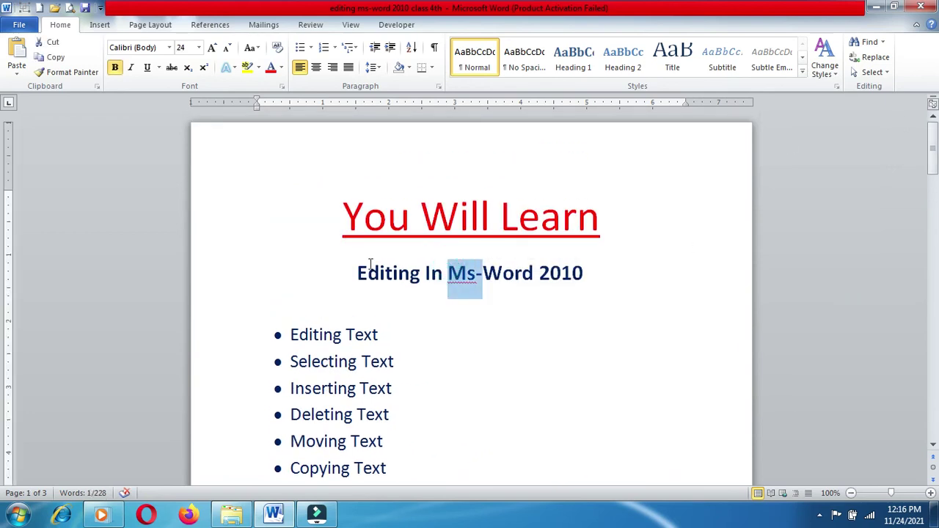
click(211, 50)
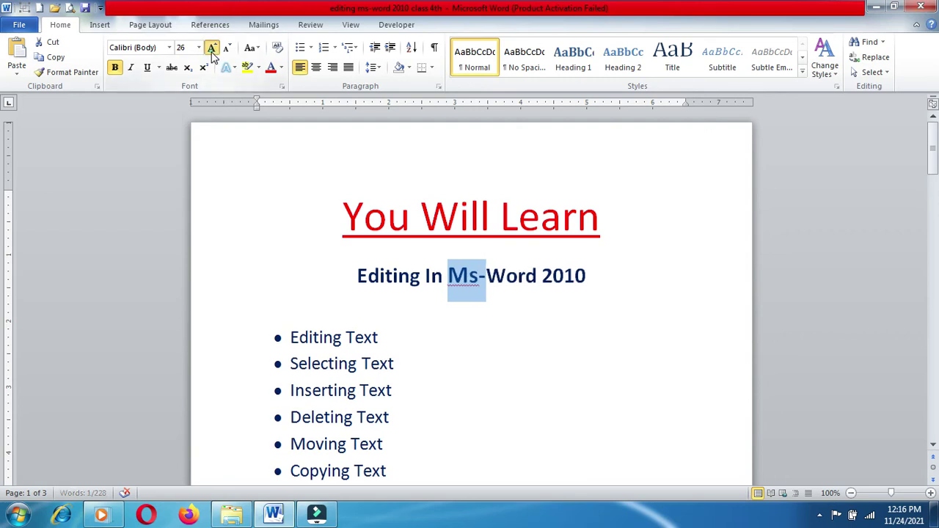
click(211, 50)
click(212, 50)
click(211, 50)
click(211, 50)
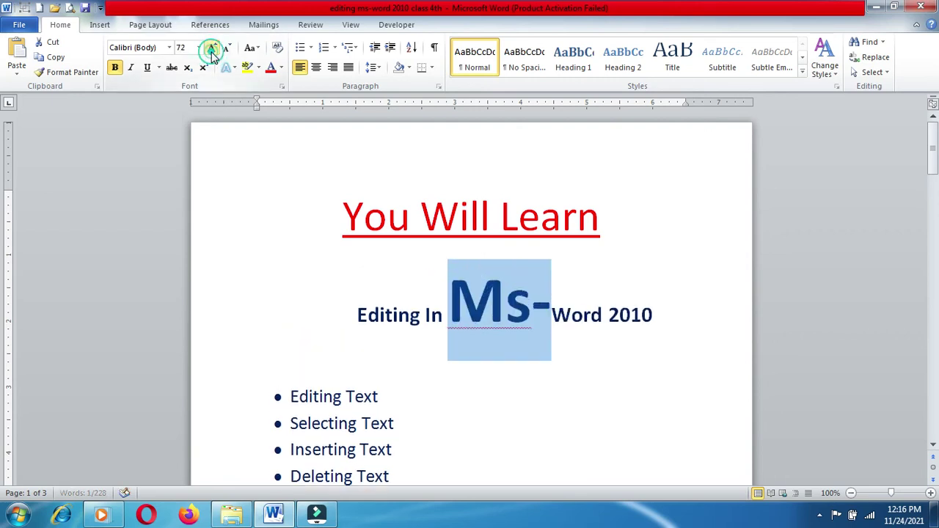
click(450, 388)
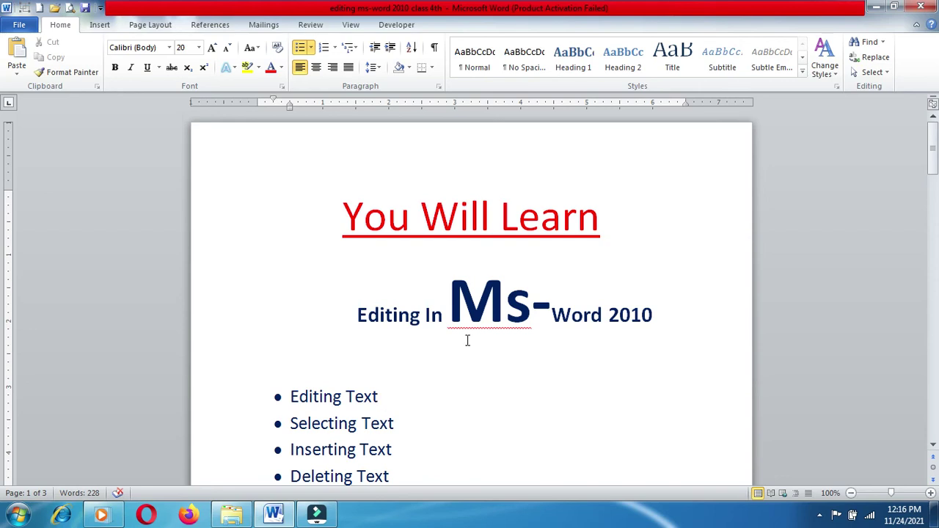
click(351, 25)
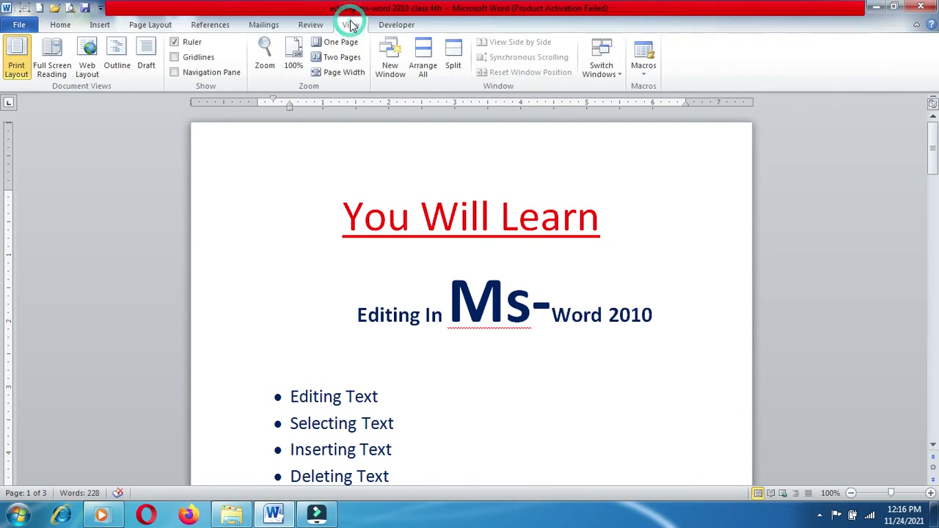
Step: Run Spelling & Grammar ignoring every flagged item, then scroll to the final paragraph
click(310, 25)
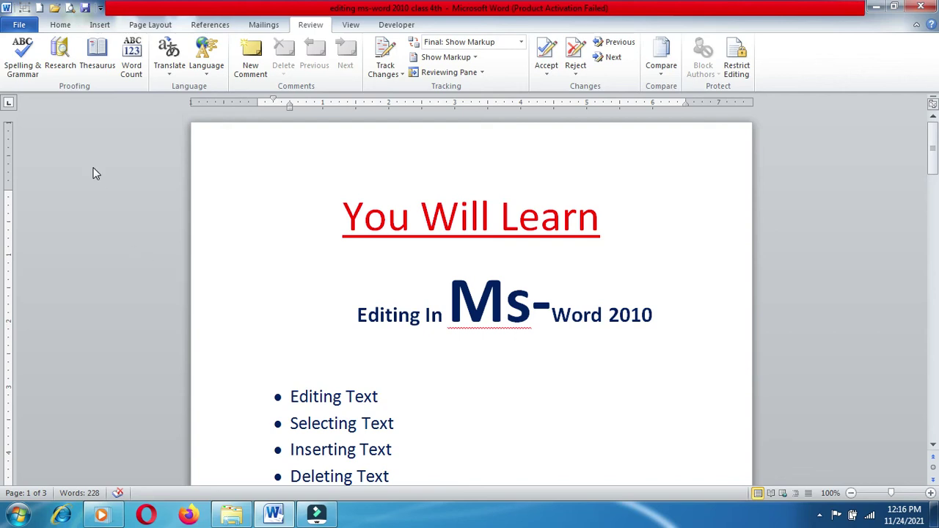
click(29, 73)
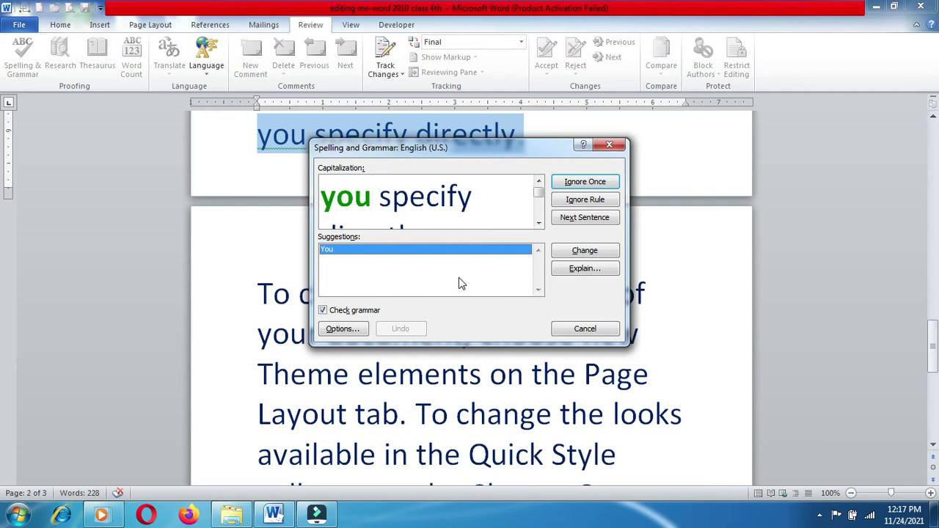
click(603, 201)
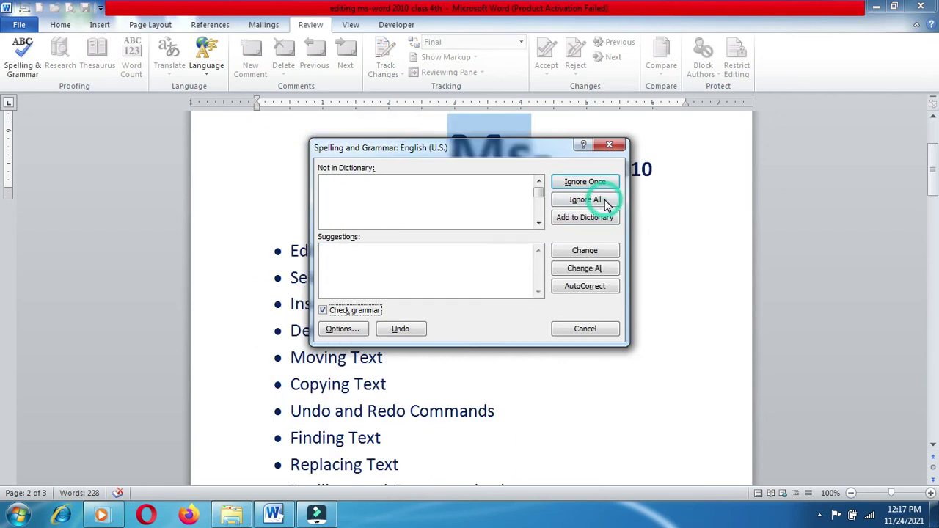
click(603, 199)
click(603, 199)
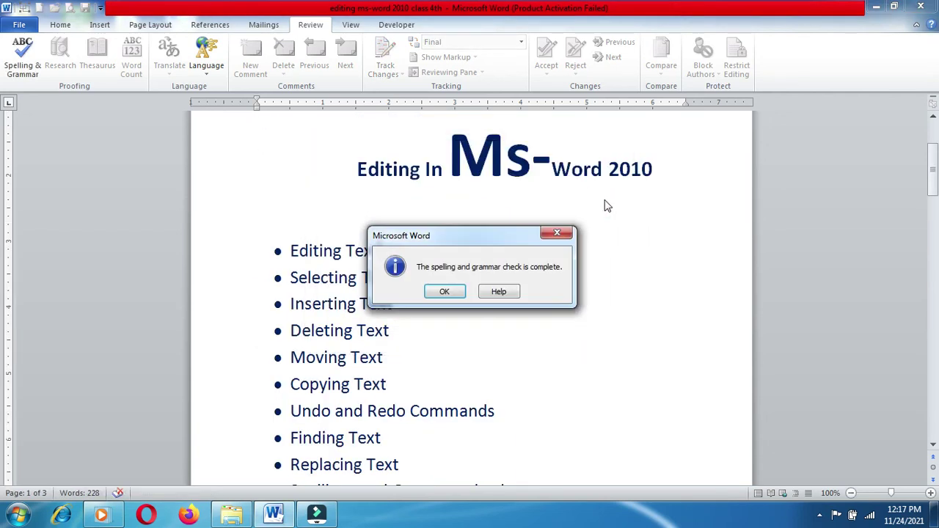
click(445, 291)
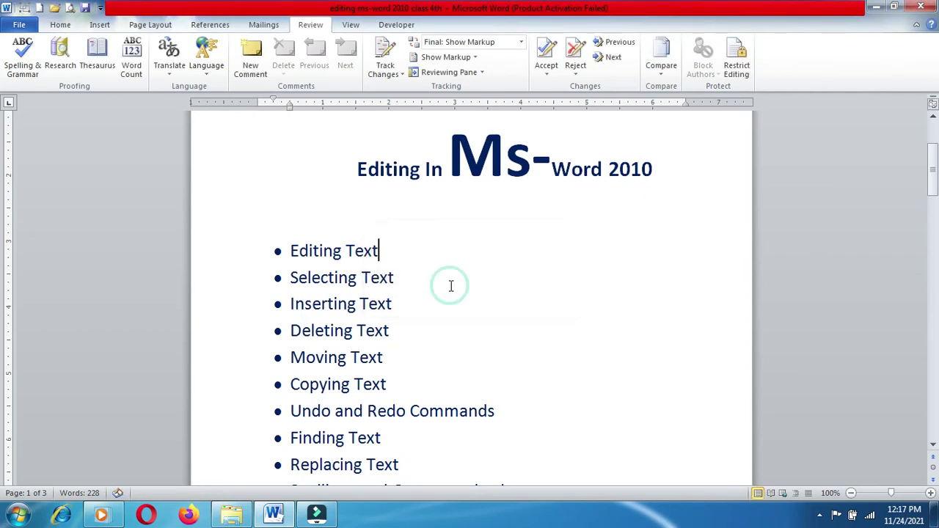
click(933, 444)
drag(933, 444, 932, 445)
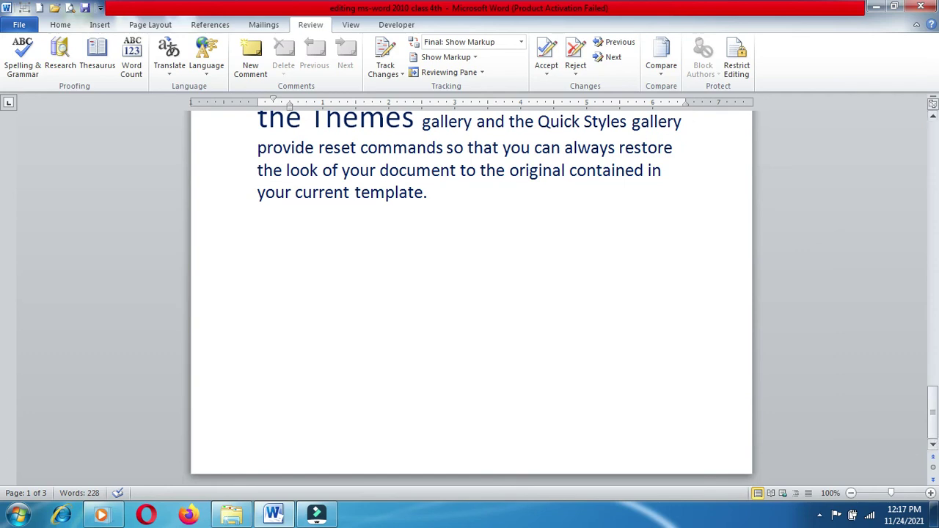
Step: Type 'loawer' on a new line below 'template' and fix its start so it reads 'Floawer'
click(452, 211)
text(loawer)
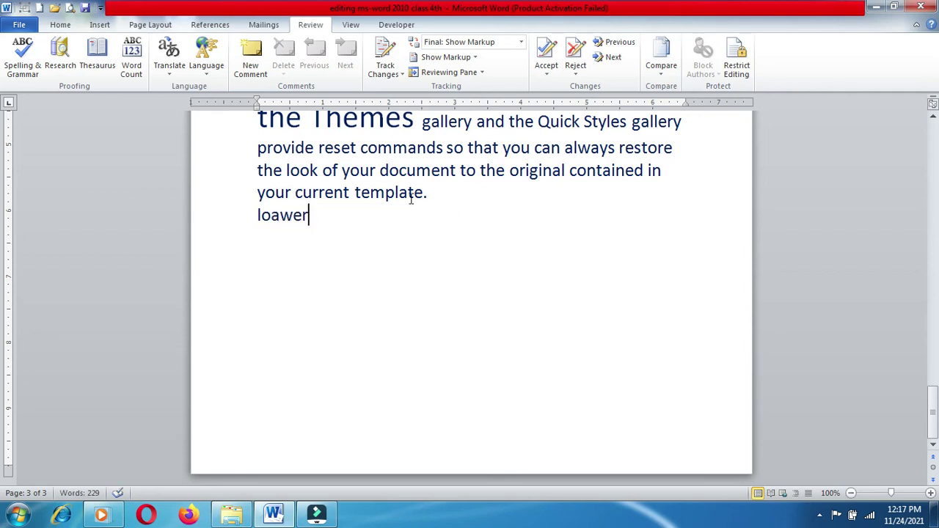
click(257, 213)
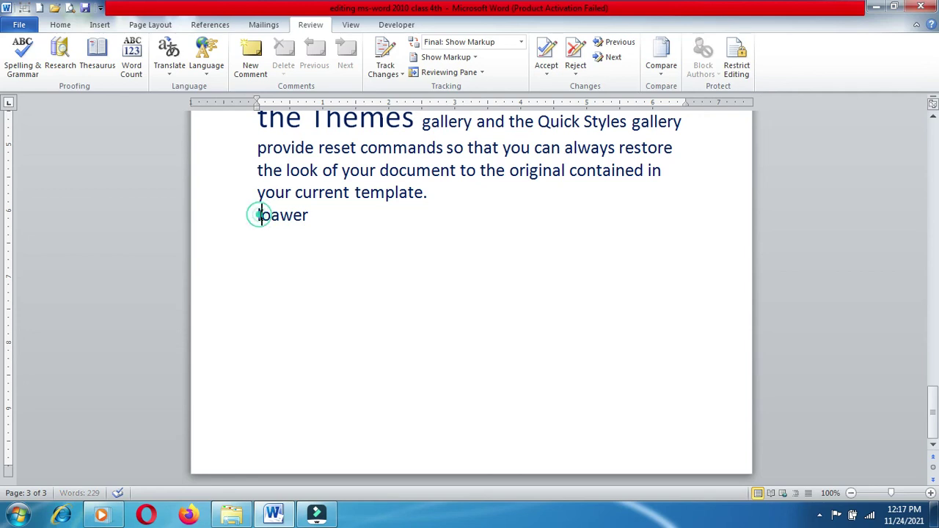
key(Delete)
text(F)
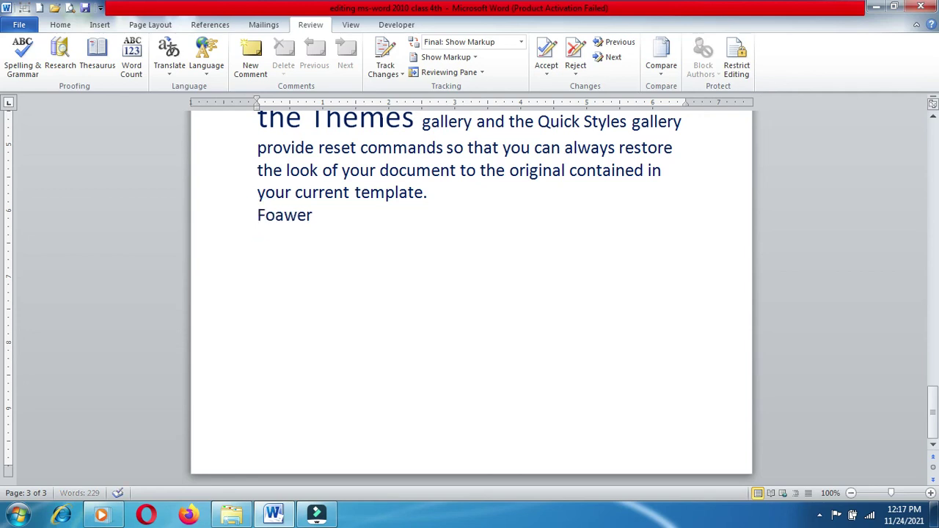
text(l)
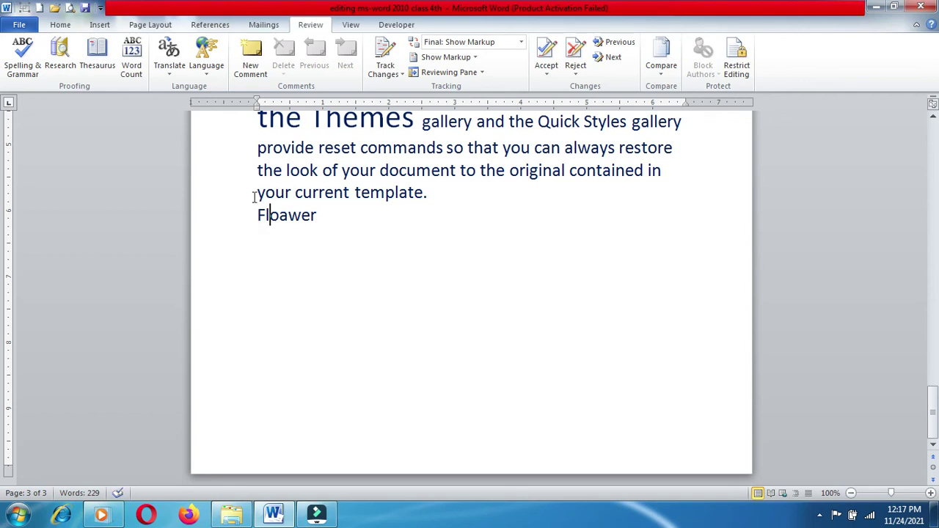
text(o)
click(331, 211)
Step: Spell-check the document, replacing 'Floawer' with the suggestion 'Flower', then scroll back to the title
click(24, 67)
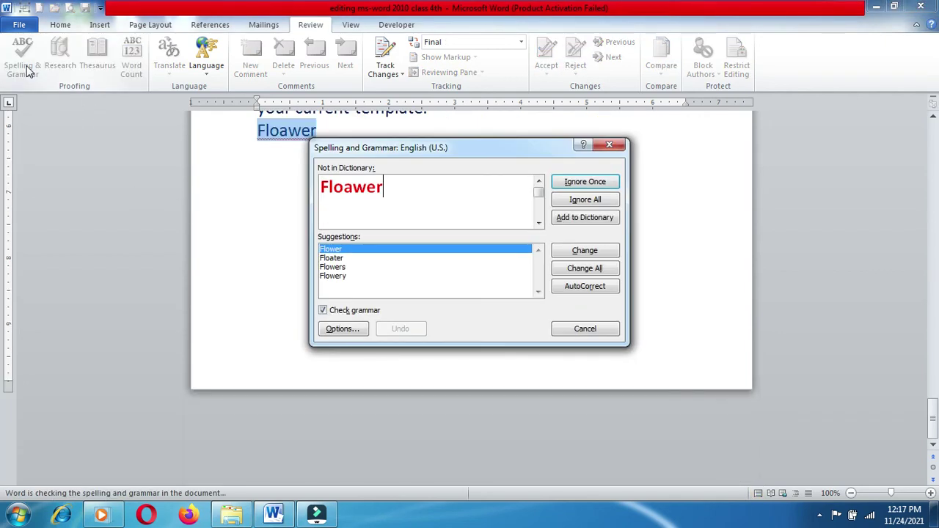
click(352, 252)
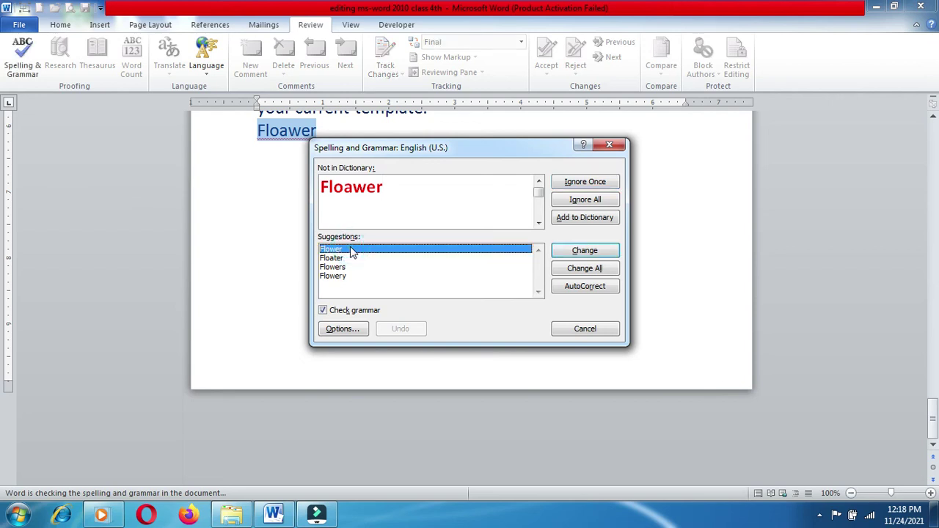
click(571, 254)
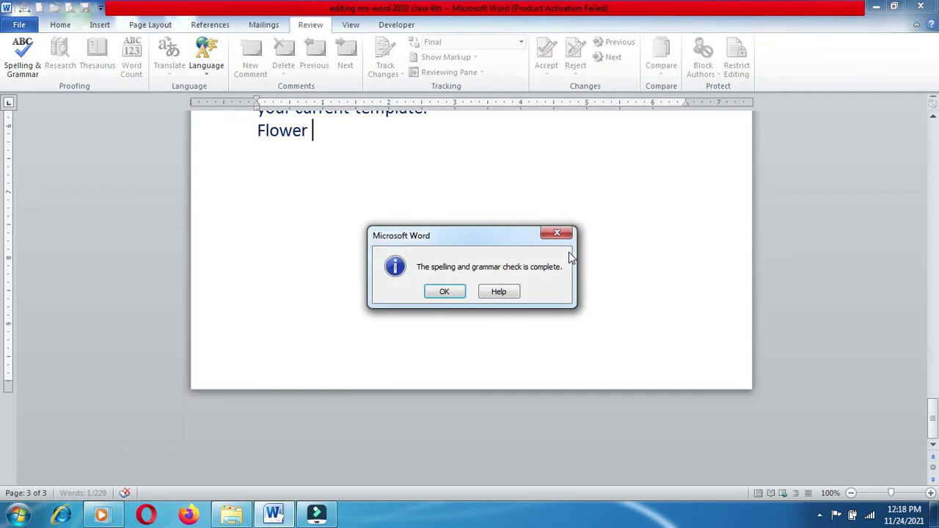
click(448, 291)
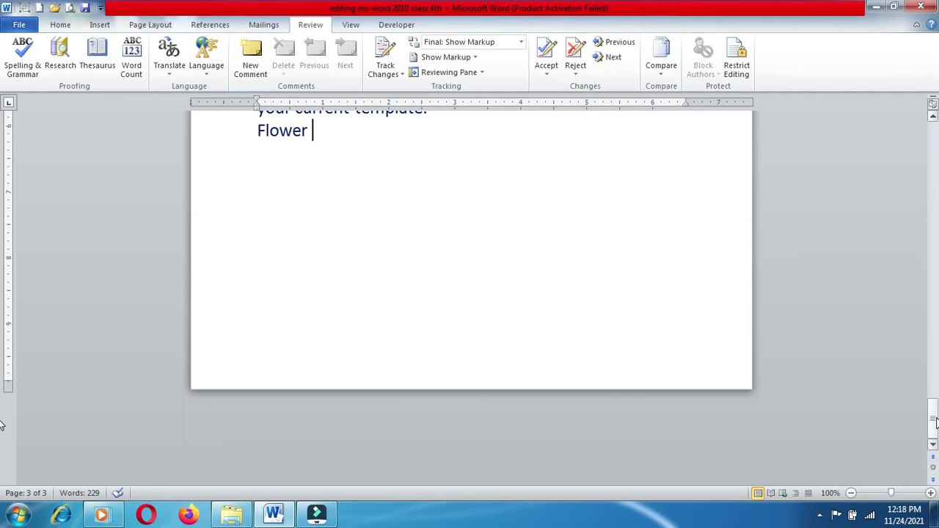
mouse_move(934, 422)
mouse_down()
mouse_move(917, 151)
mouse_move(935, 164)
mouse_up()
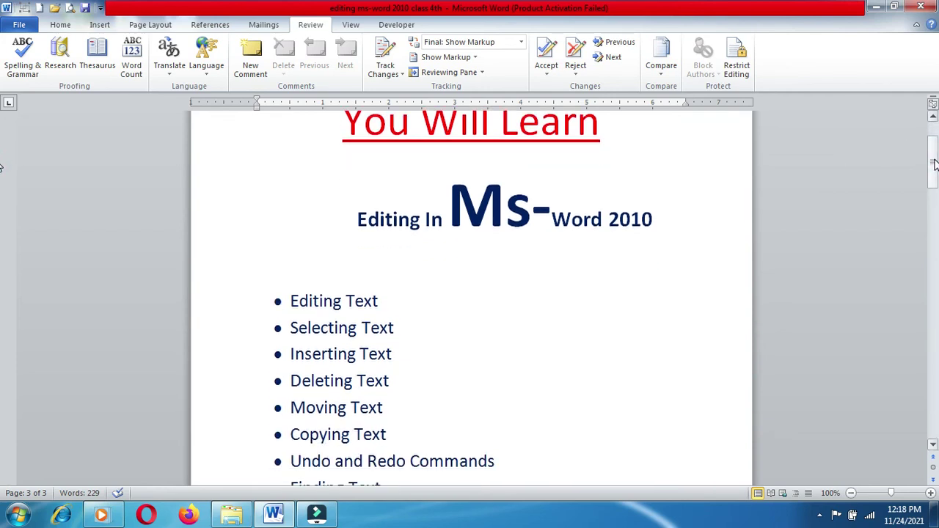